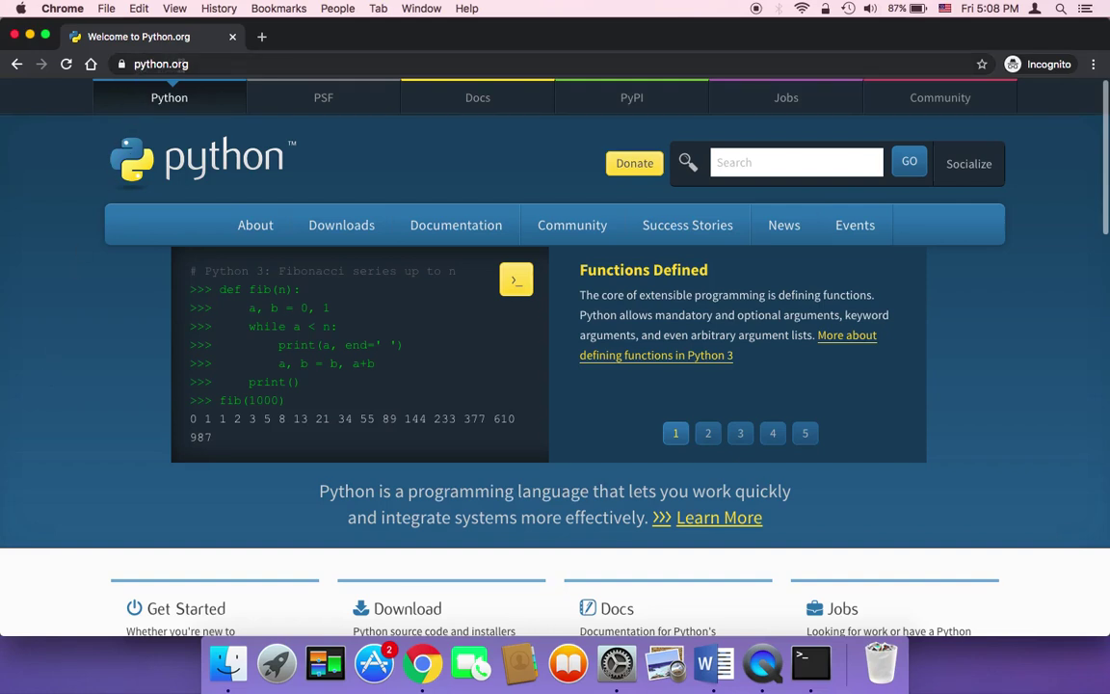
Open Terminal, enlarge its font and move the window toward the screen centre.
{"action": "mouse_move", "coordinate": [326, 214]}
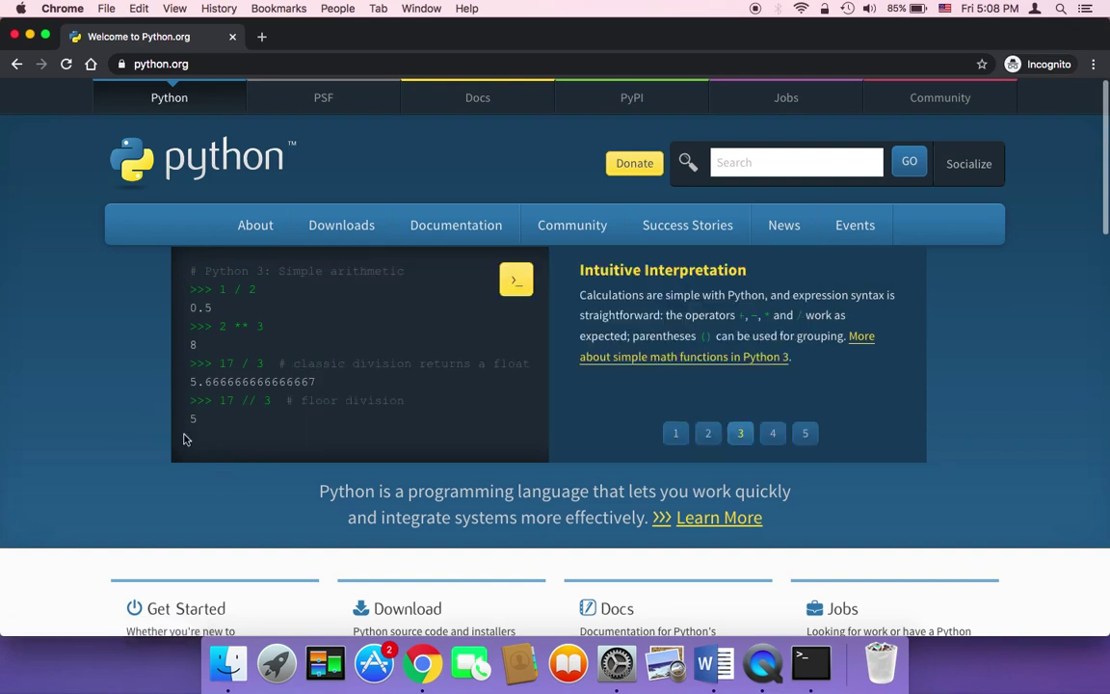
{"action": "left_click", "coordinate": [810, 662]}
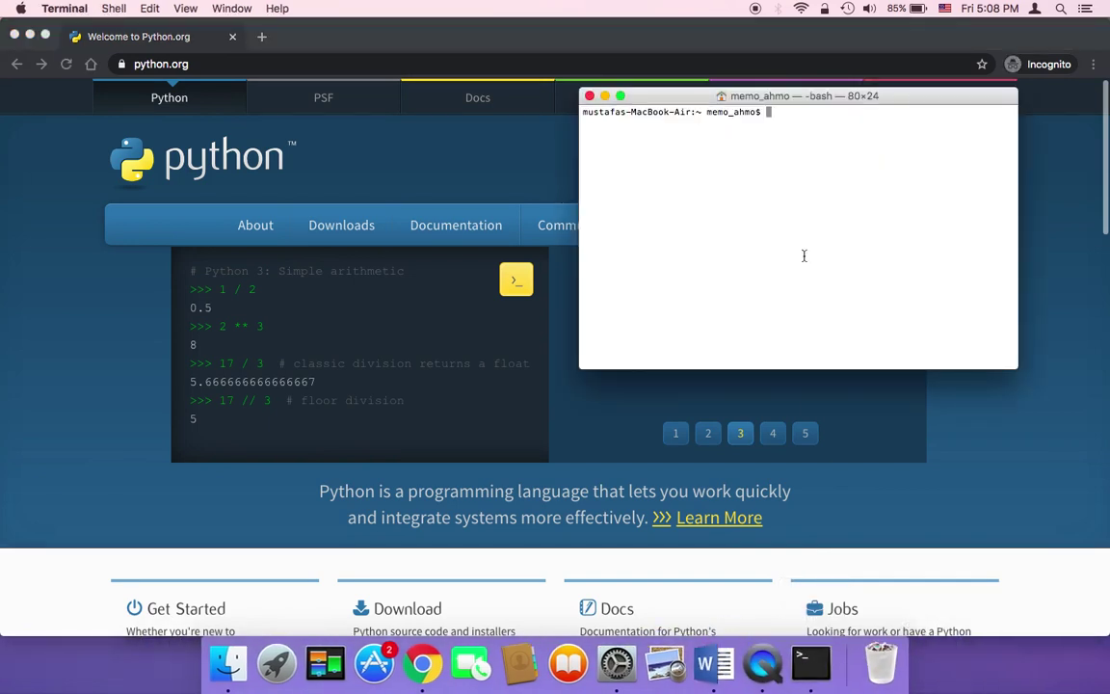
{"action": "key", "text": "super+plus"}
{"action": "key", "text": "super+plus"}
{"action": "key", "text": "super+plus"}
{"action": "key", "text": "super+plus"}
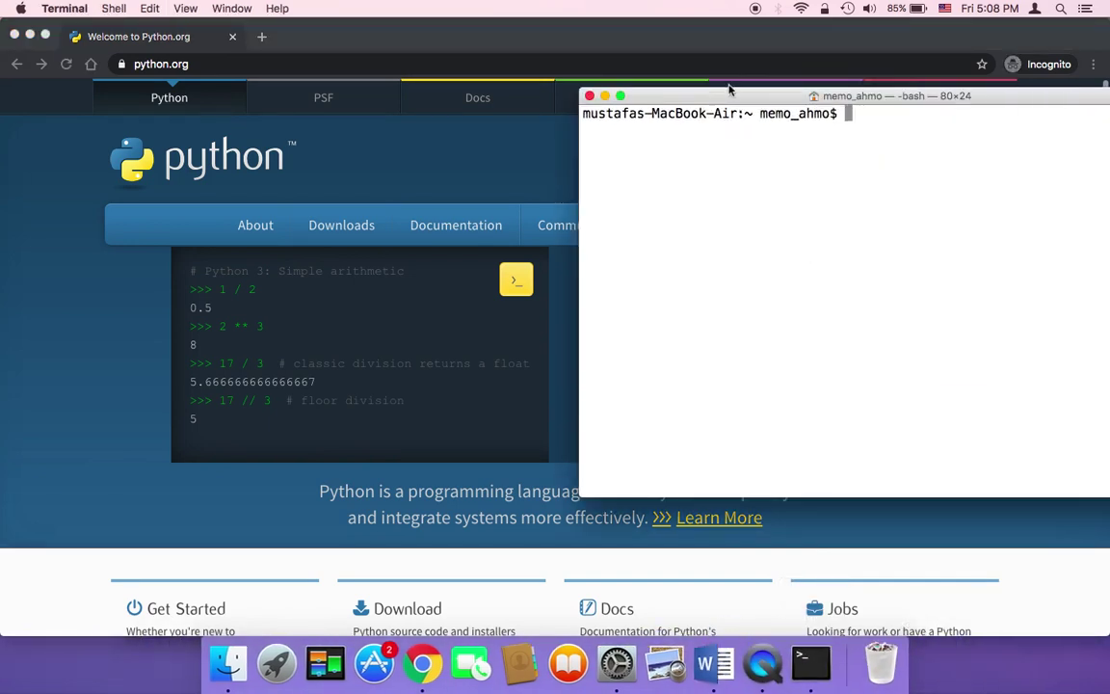
{"action": "left_click_drag", "start_coordinate": [724, 94], "coordinate": [474, 97]}
Run python3 --version, highlight the Python 3.7.1 output, and begin typing python --version.
{"action": "type", "text": "python3"}
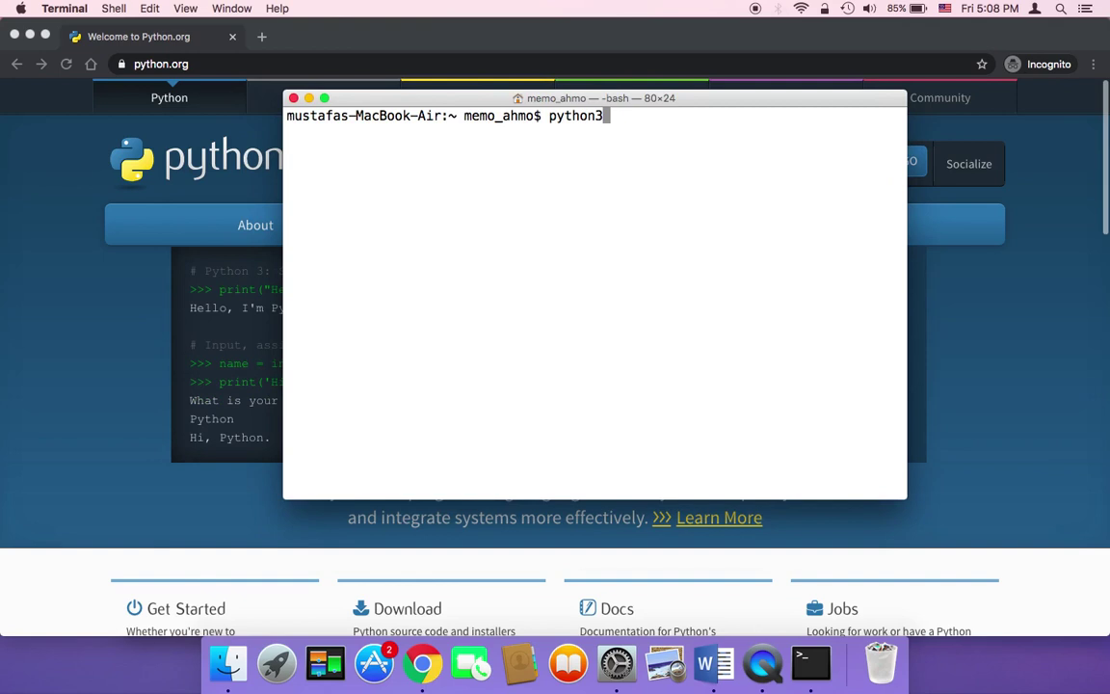
{"action": "type", "text": " --version"}
{"action": "key", "text": "Return"}
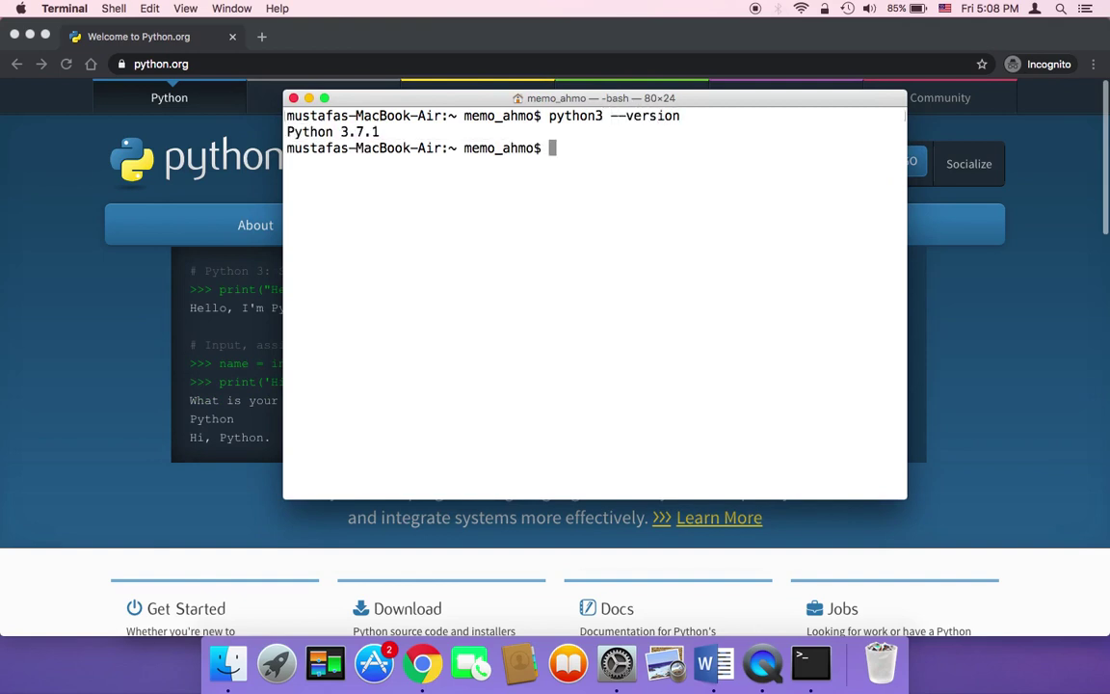
{"action": "left_click_drag", "start_coordinate": [390, 134], "coordinate": [289, 135]}
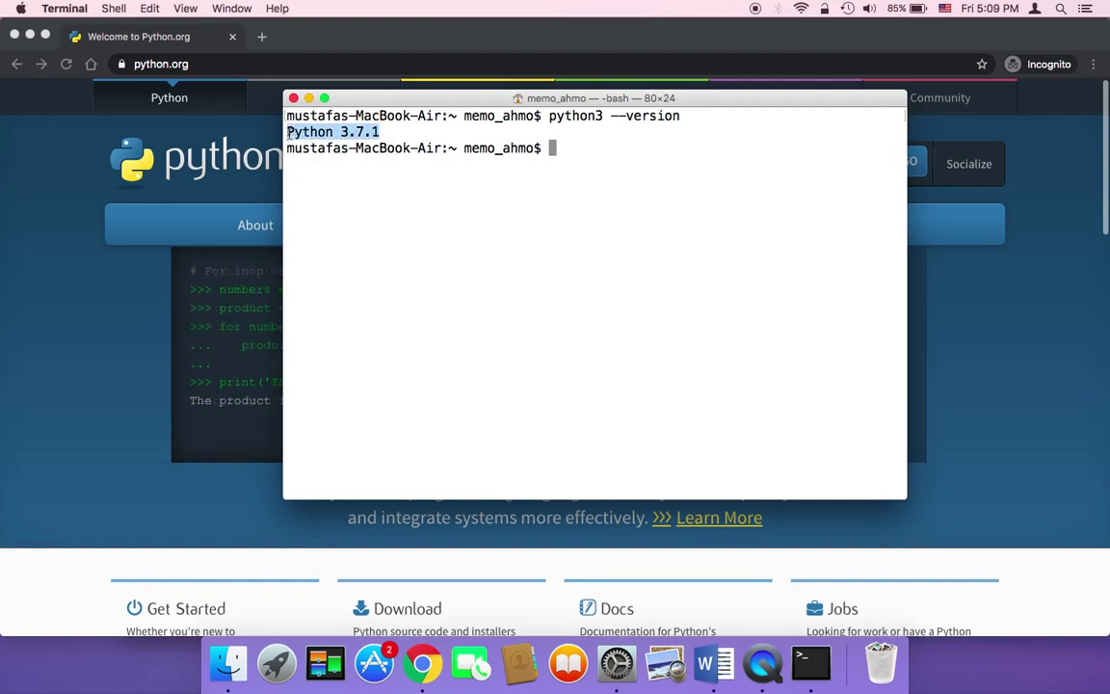
{"action": "left_click", "coordinate": [424, 140]}
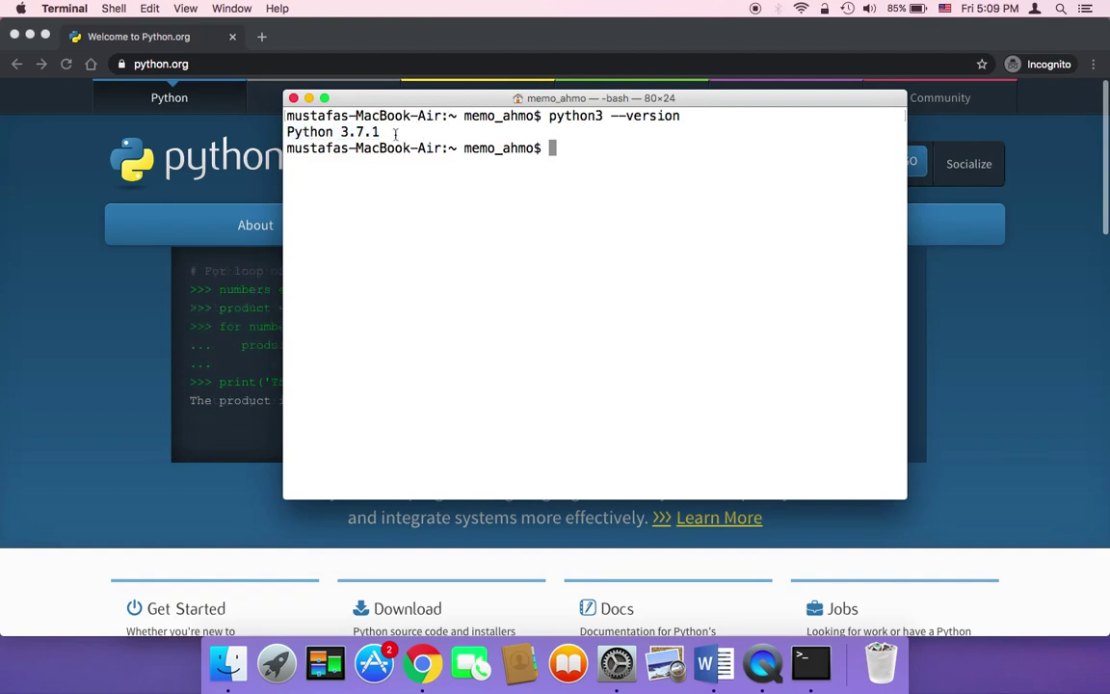
{"action": "left_click_drag", "start_coordinate": [382, 132], "coordinate": [288, 126]}
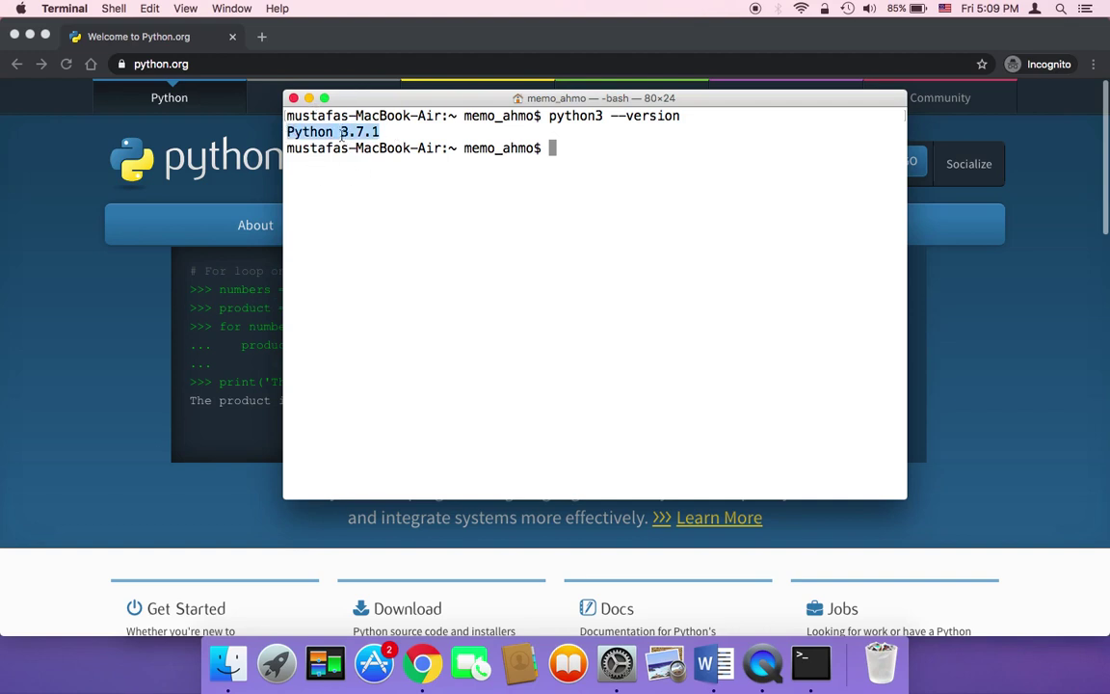
{"action": "left_click", "coordinate": [644, 145]}
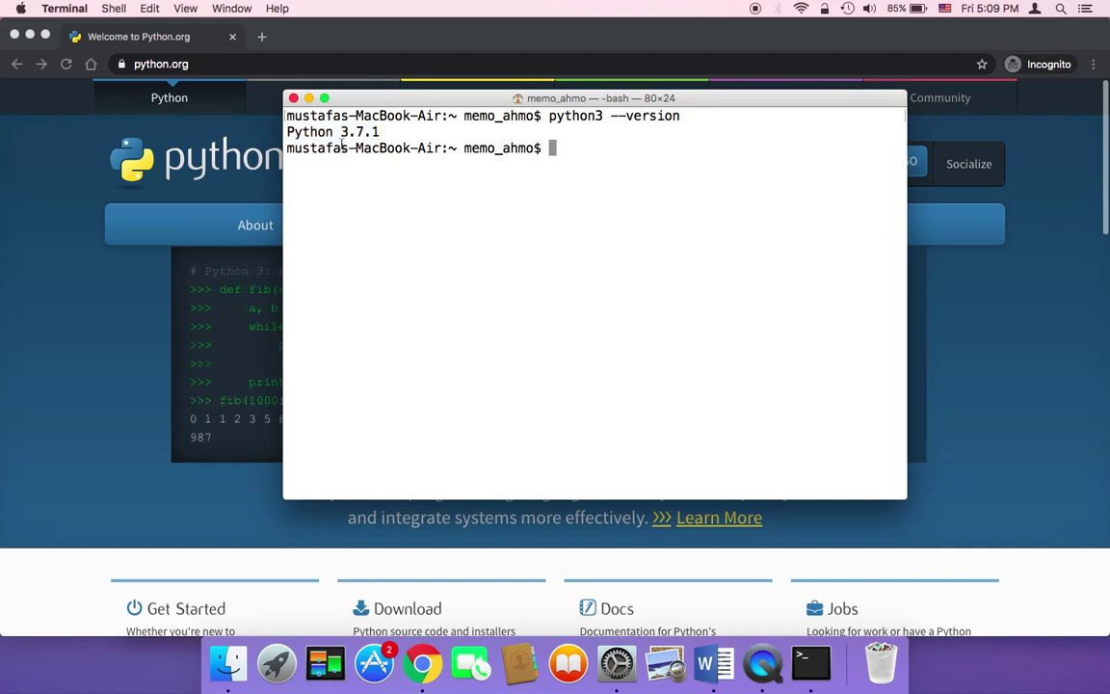
{"action": "type", "text": "python --v"}
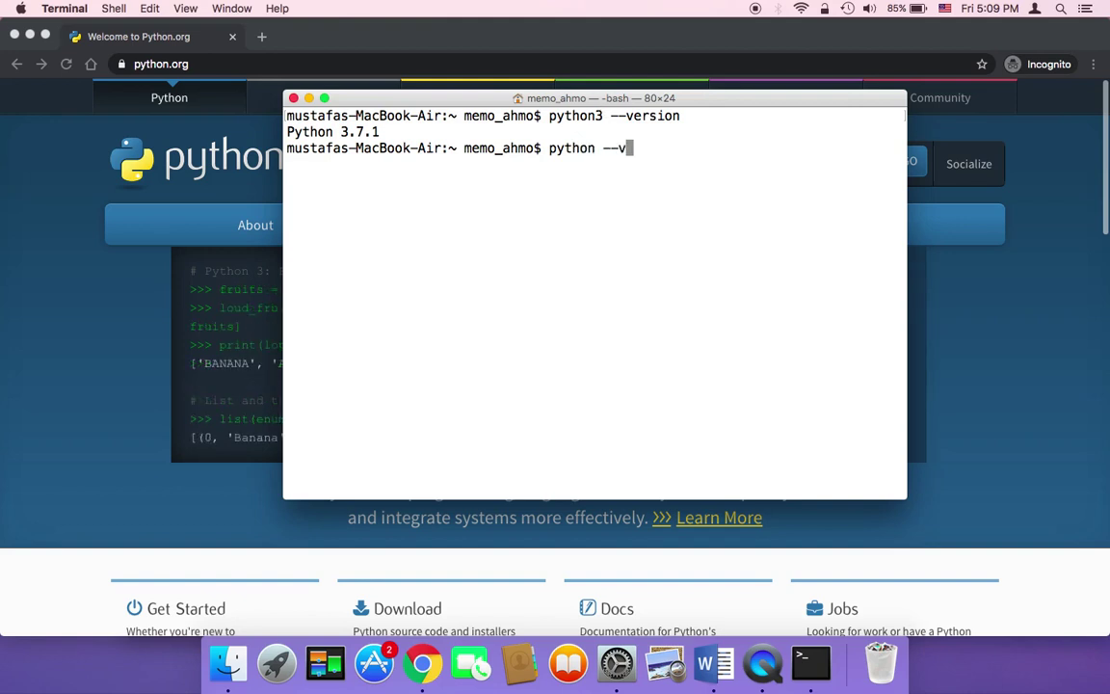
{"action": "type", "text": "ersion"}
Run python --version and highlight the Python 2.7.10 result.
{"action": "key", "text": "Return"}
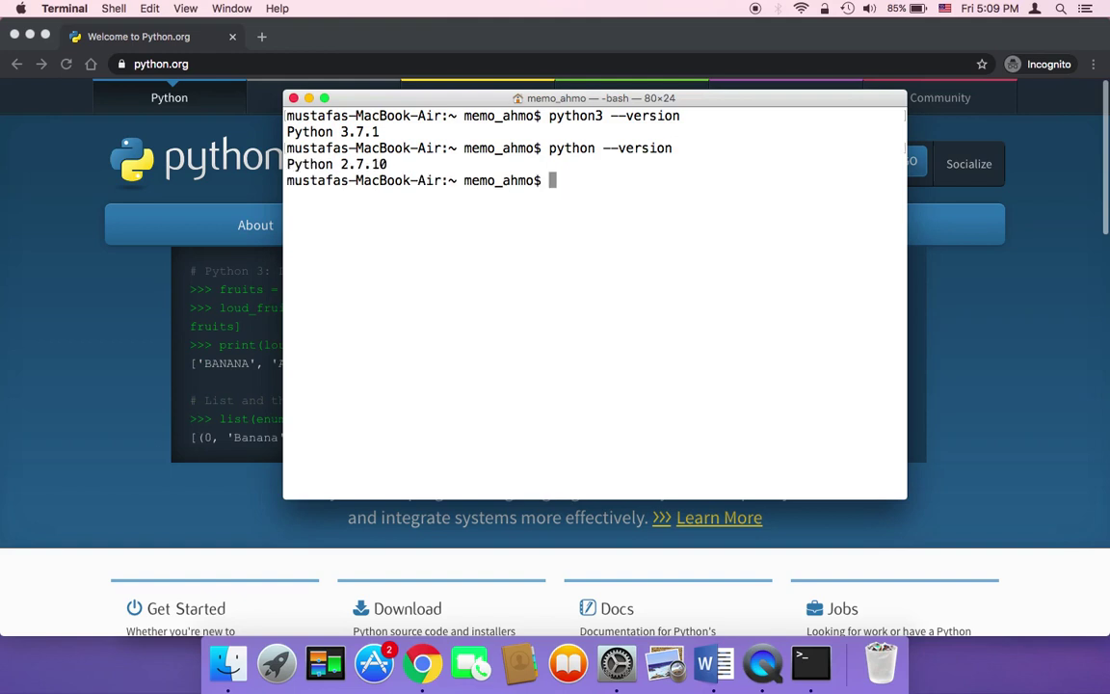
{"action": "left_click_drag", "start_coordinate": [403, 170], "coordinate": [288, 168]}
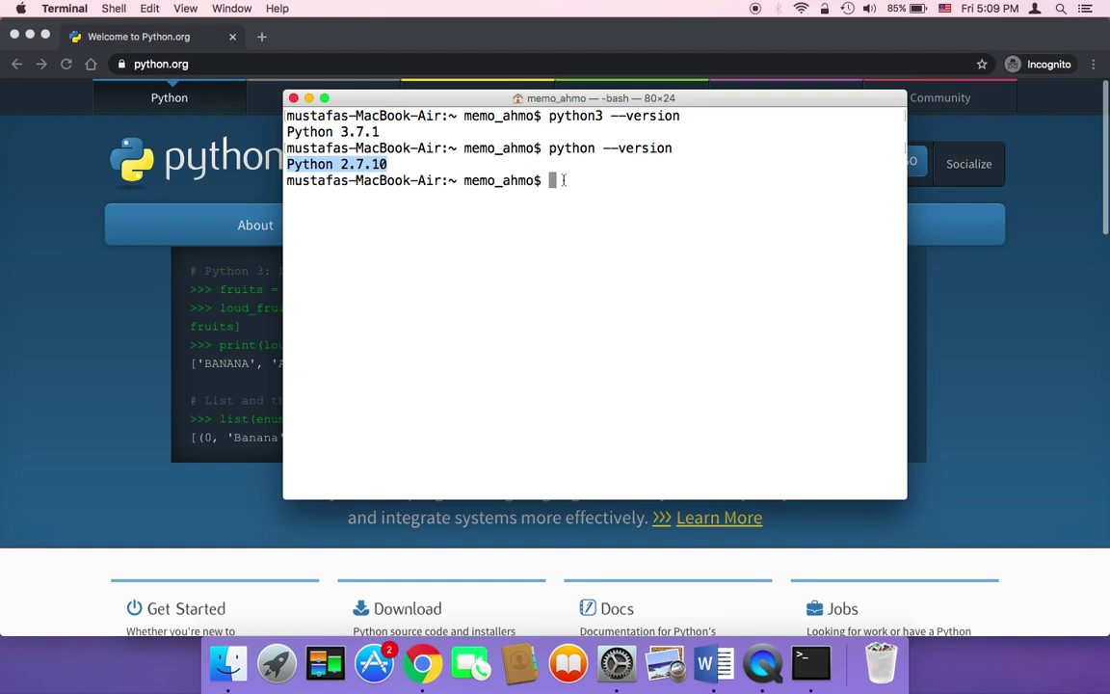
{"action": "left_click", "coordinate": [399, 166]}
{"action": "left_click_drag", "start_coordinate": [432, 167], "coordinate": [289, 163]}
{"action": "left_click", "coordinate": [395, 130]}
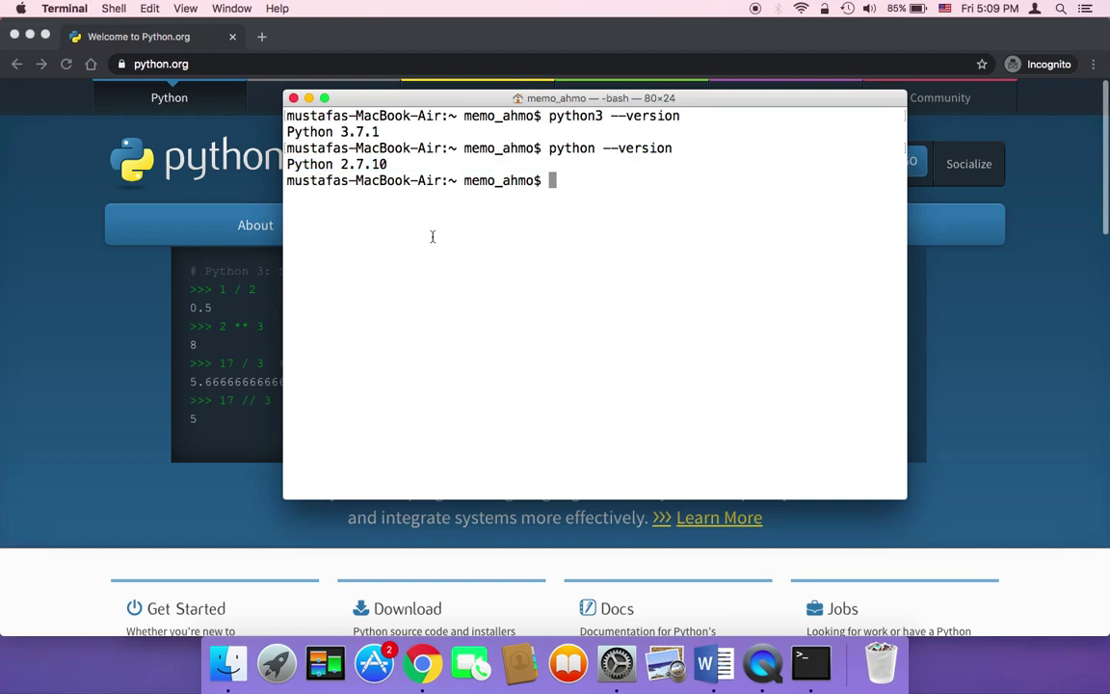
Compare against the python3 --version command and its Python 3.7.1 line, then return to python.org.
{"action": "left_click_drag", "start_coordinate": [394, 129], "coordinate": [277, 131]}
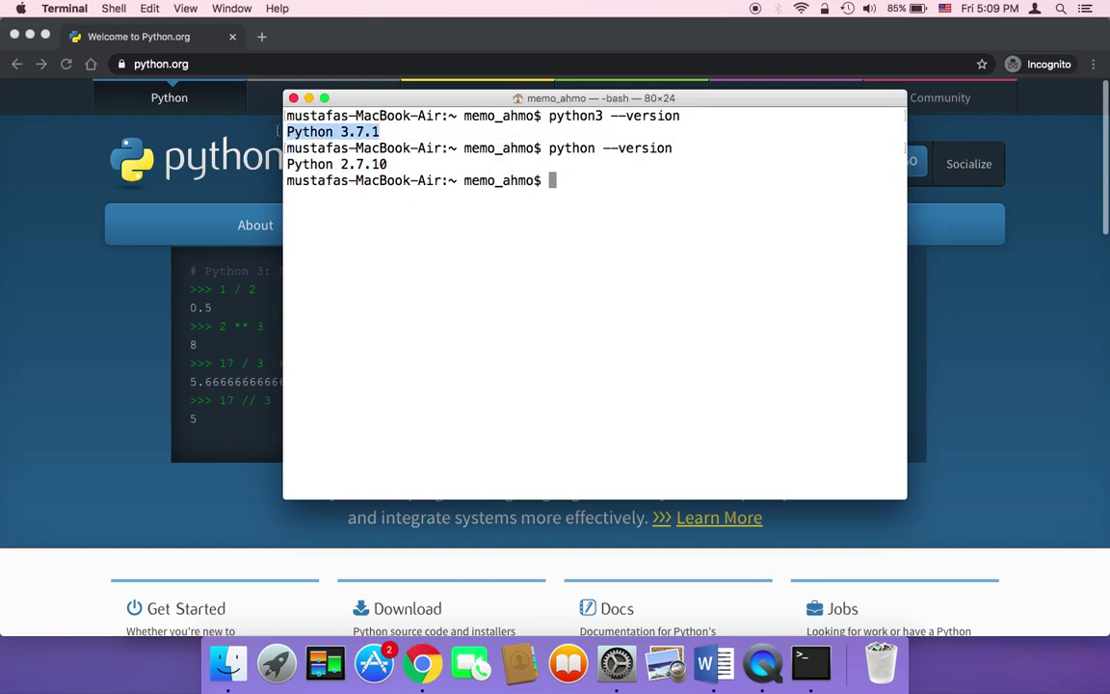
{"action": "left_click_drag", "start_coordinate": [548, 116], "coordinate": [680, 114]}
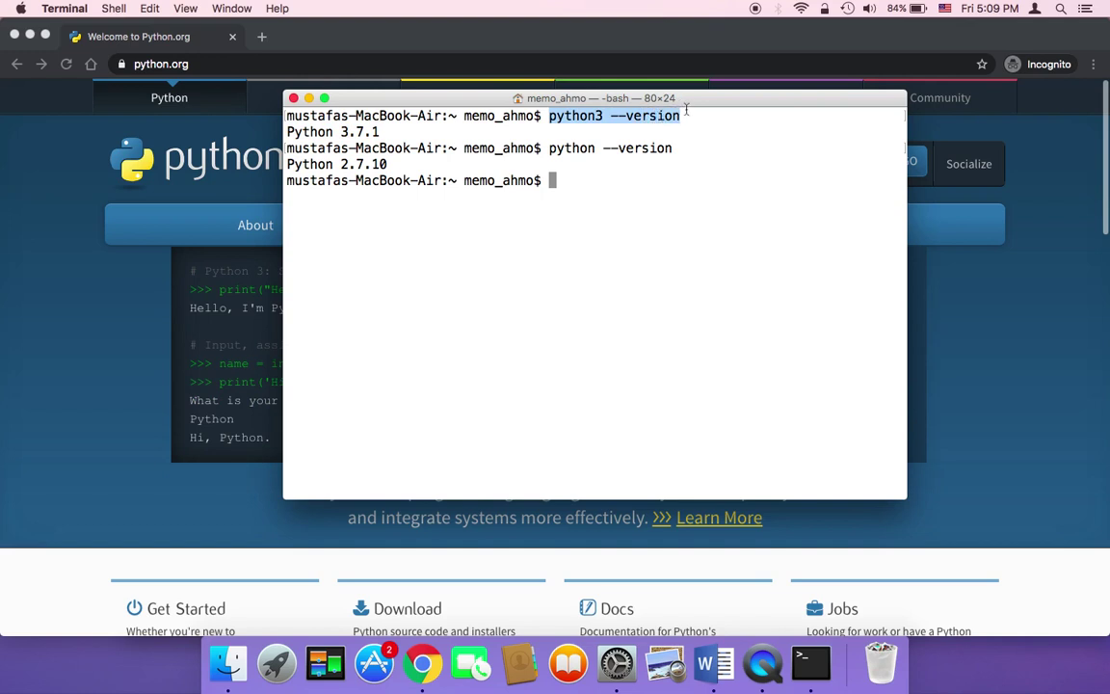
{"action": "left_click_drag", "start_coordinate": [403, 137], "coordinate": [288, 145]}
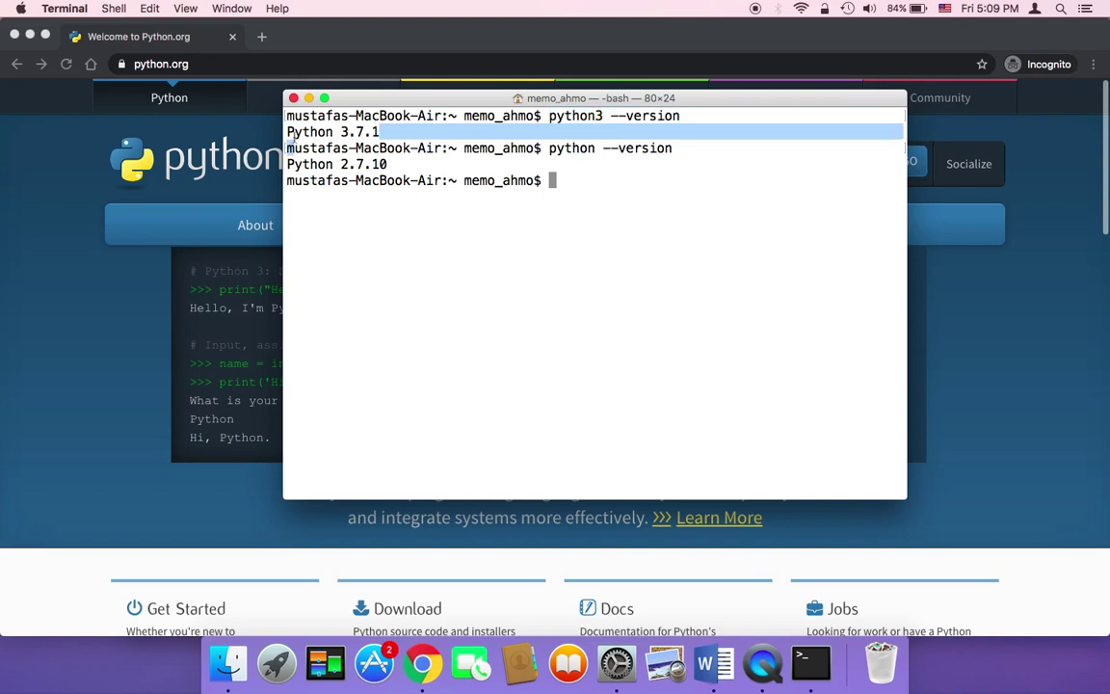
{"action": "left_click_drag", "start_coordinate": [386, 132], "coordinate": [302, 132]}
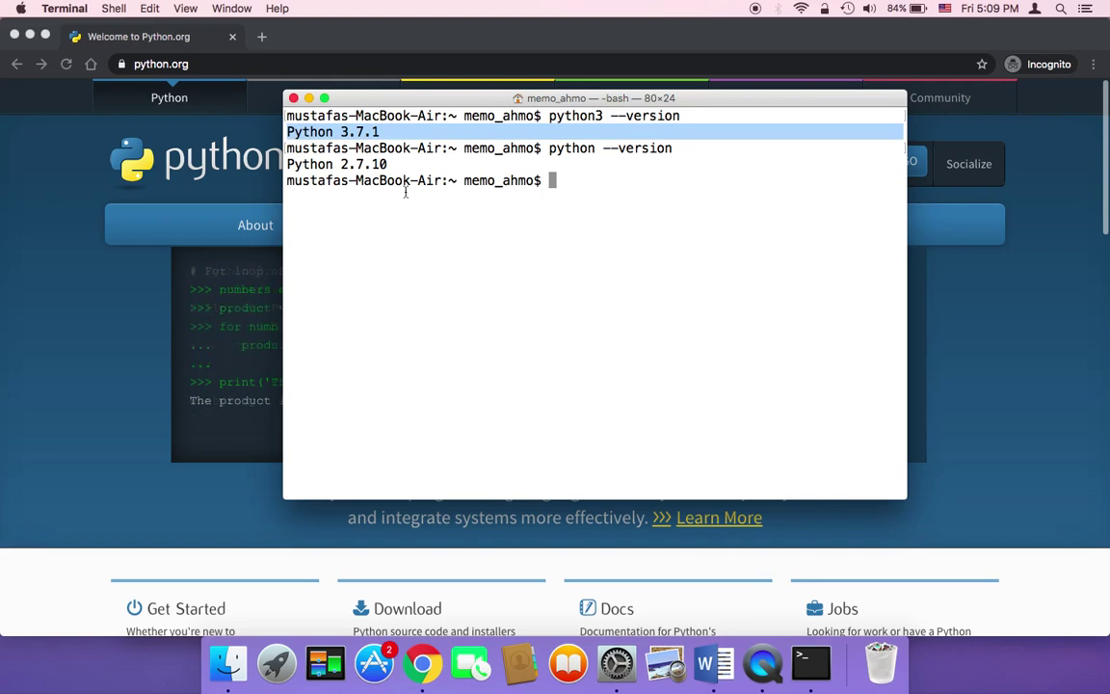
{"action": "left_click", "coordinate": [519, 180]}
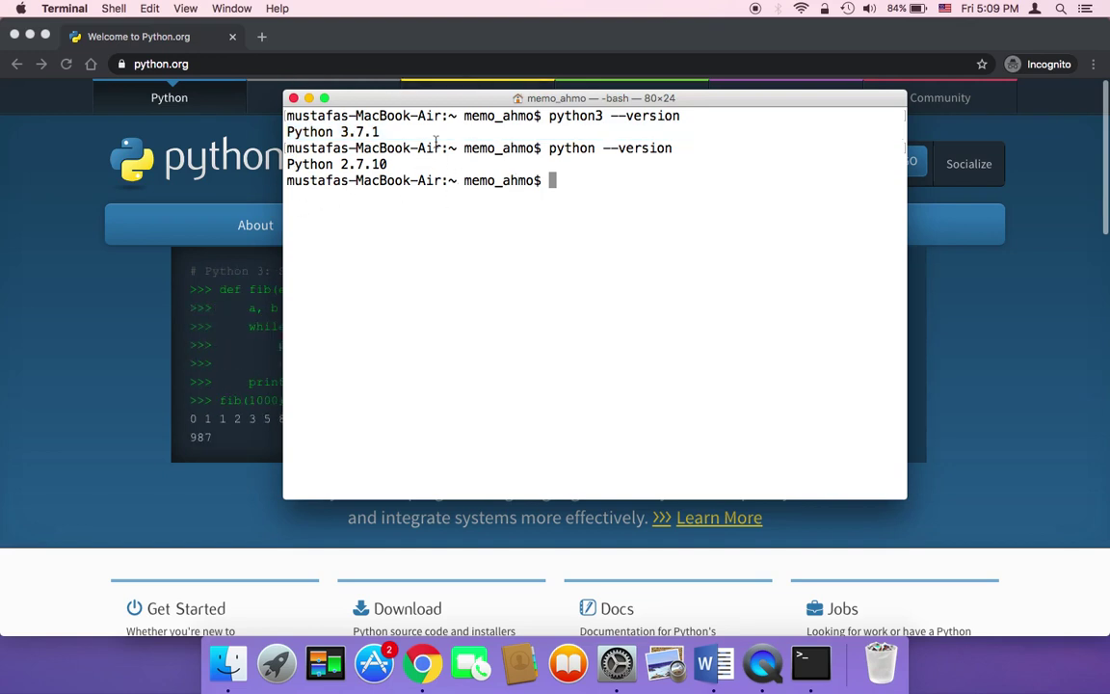
{"action": "left_click", "coordinate": [76, 338]}
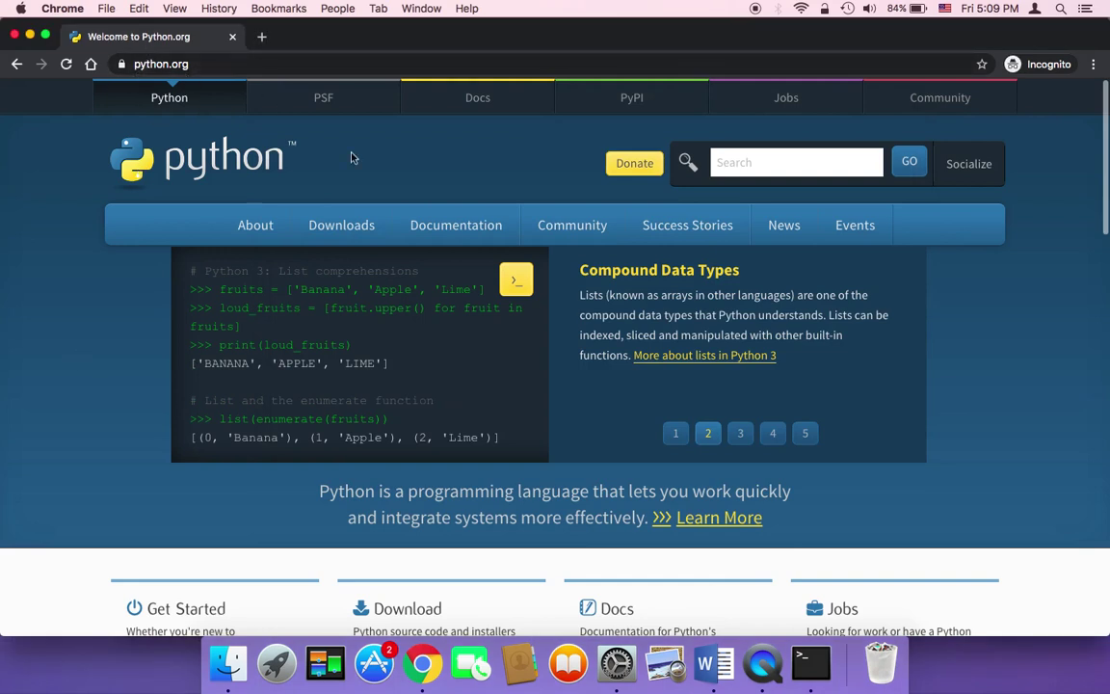
{"action": "mouse_move", "coordinate": [337, 223]}
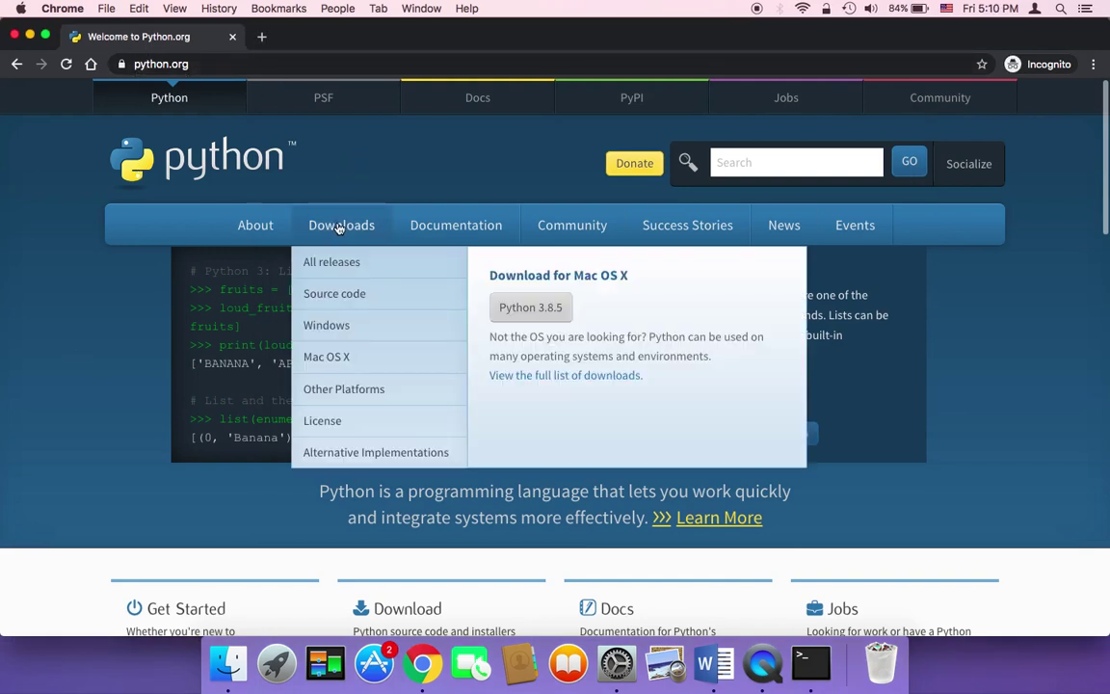
{"action": "left_click", "coordinate": [352, 366]}
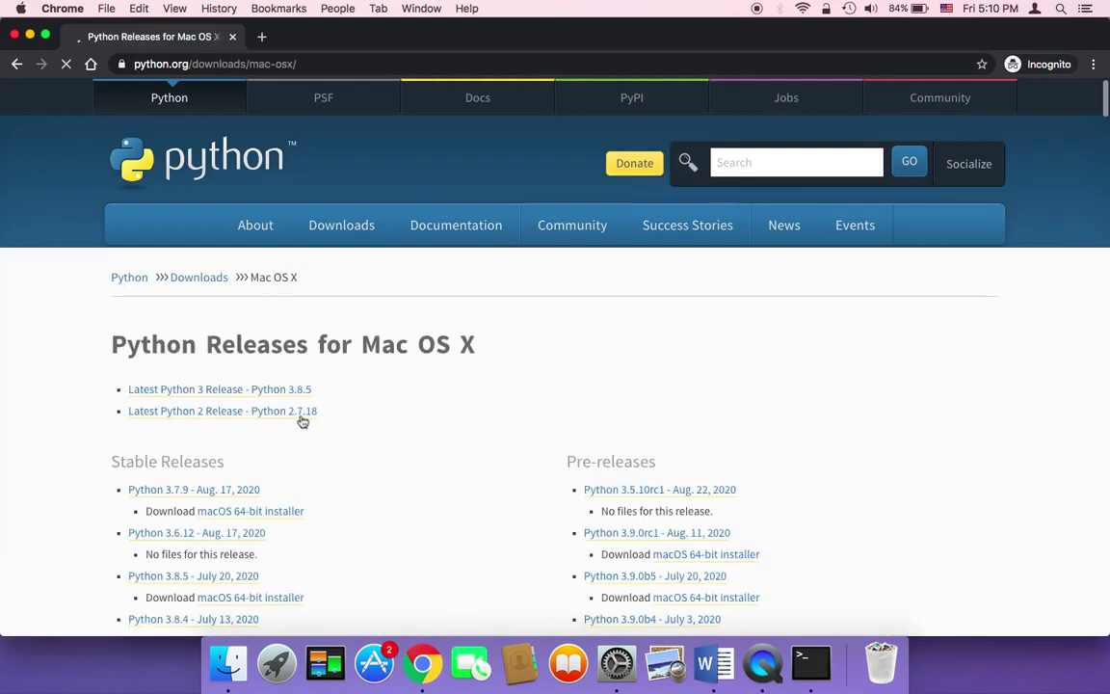
{"action": "scroll", "coordinate": [302, 421], "scroll_direction": "down", "scroll_amount": 3}
{"action": "scroll", "coordinate": [302, 421], "scroll_direction": "down", "scroll_amount": 1}
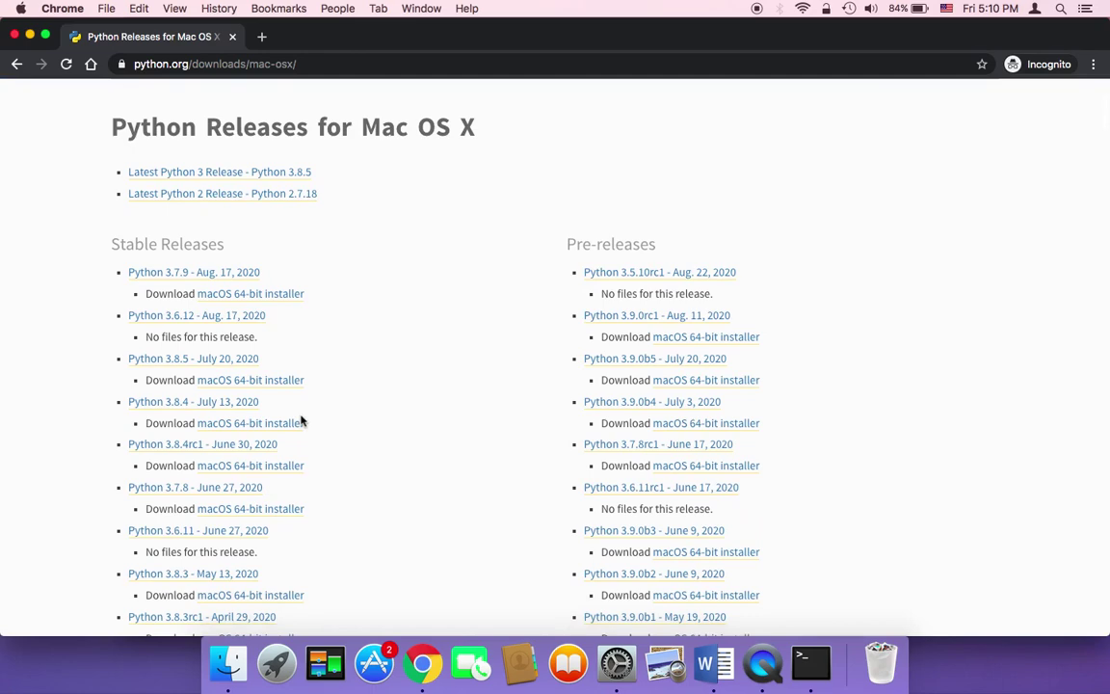
{"action": "scroll", "coordinate": [301, 421], "scroll_direction": "down", "scroll_amount": 1}
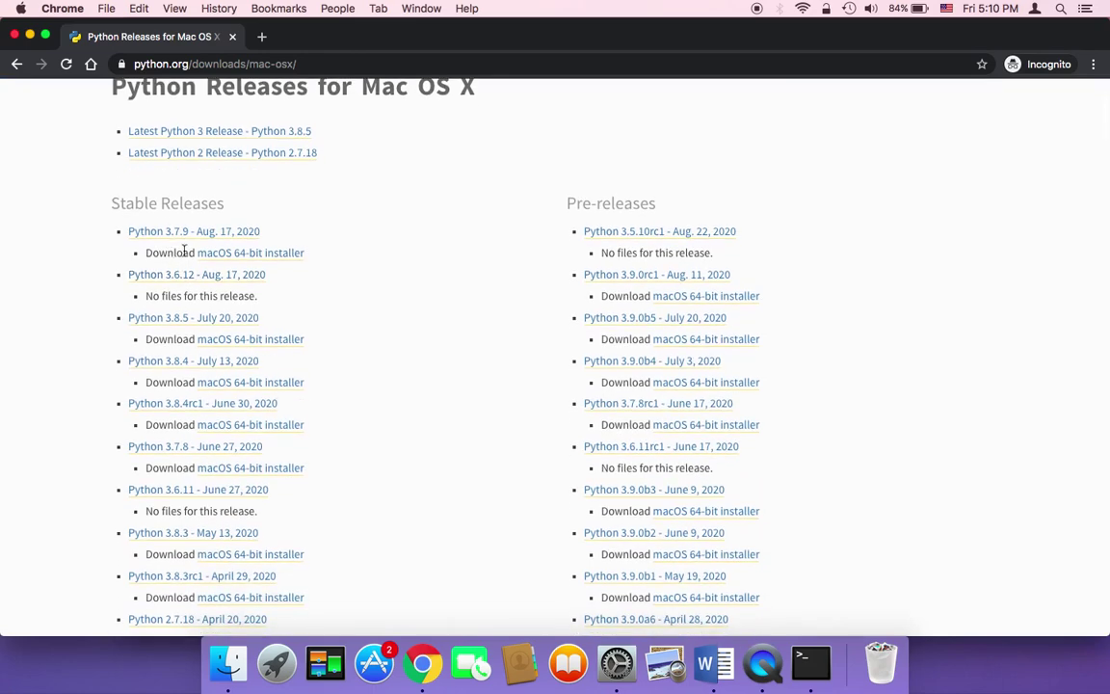
{"action": "scroll", "coordinate": [286, 215], "scroll_direction": "up", "scroll_amount": 3}
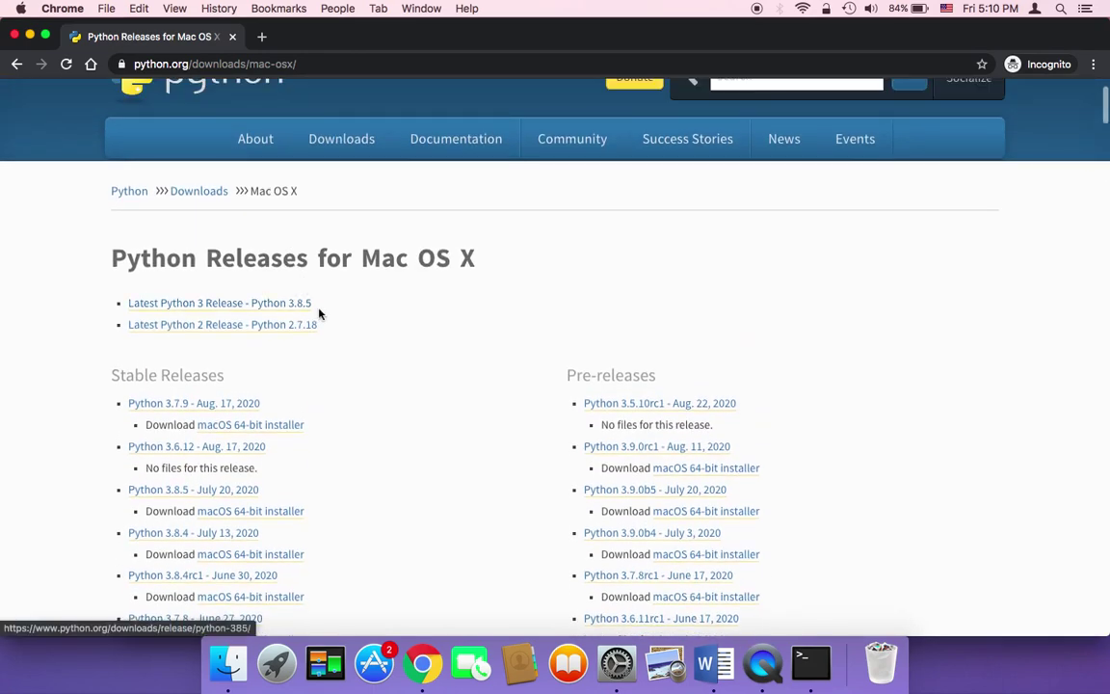
{"action": "scroll", "coordinate": [381, 389], "scroll_direction": "down", "scroll_amount": 3}
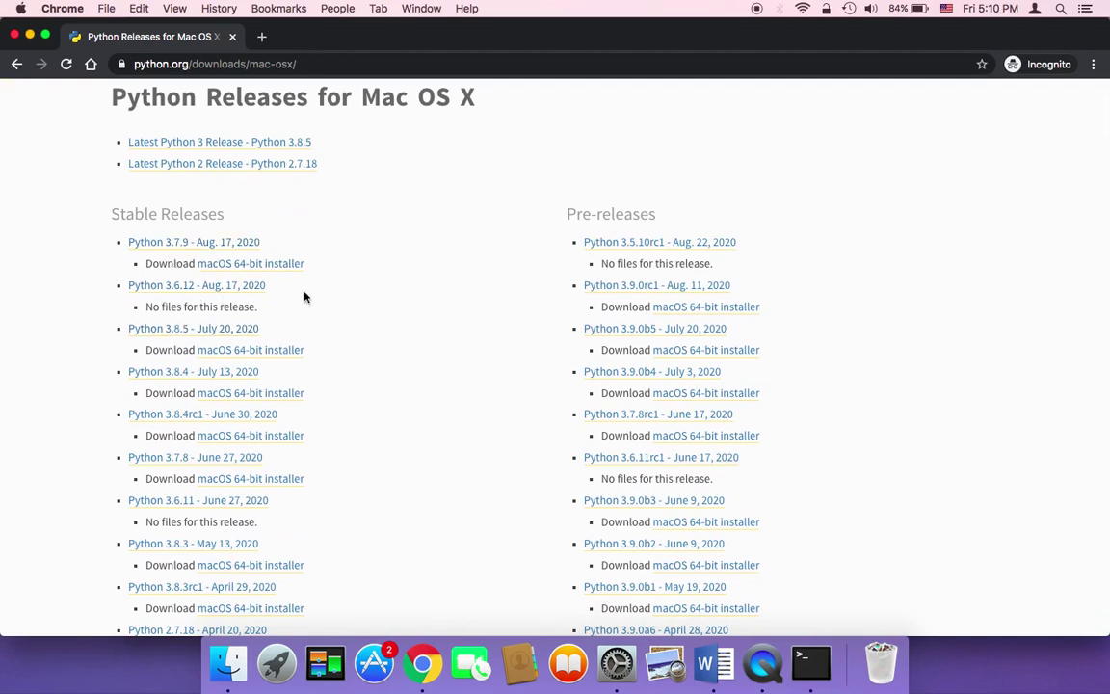
{"action": "scroll", "coordinate": [231, 250], "scroll_direction": "up", "scroll_amount": 2}
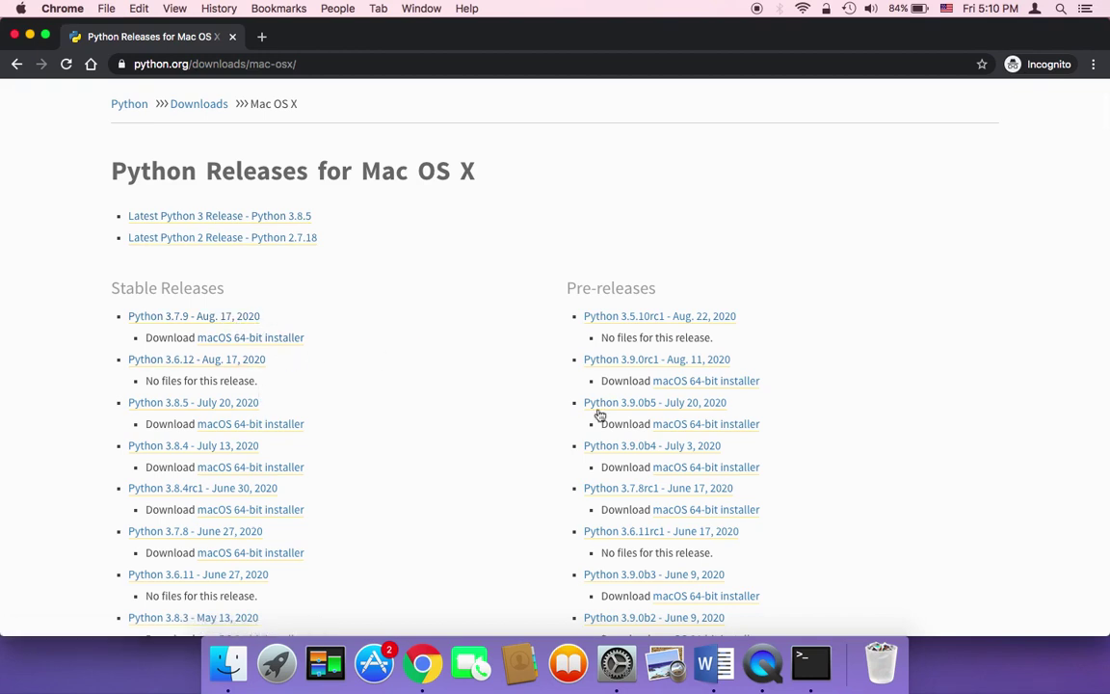
{"action": "left_click", "coordinate": [812, 663]}
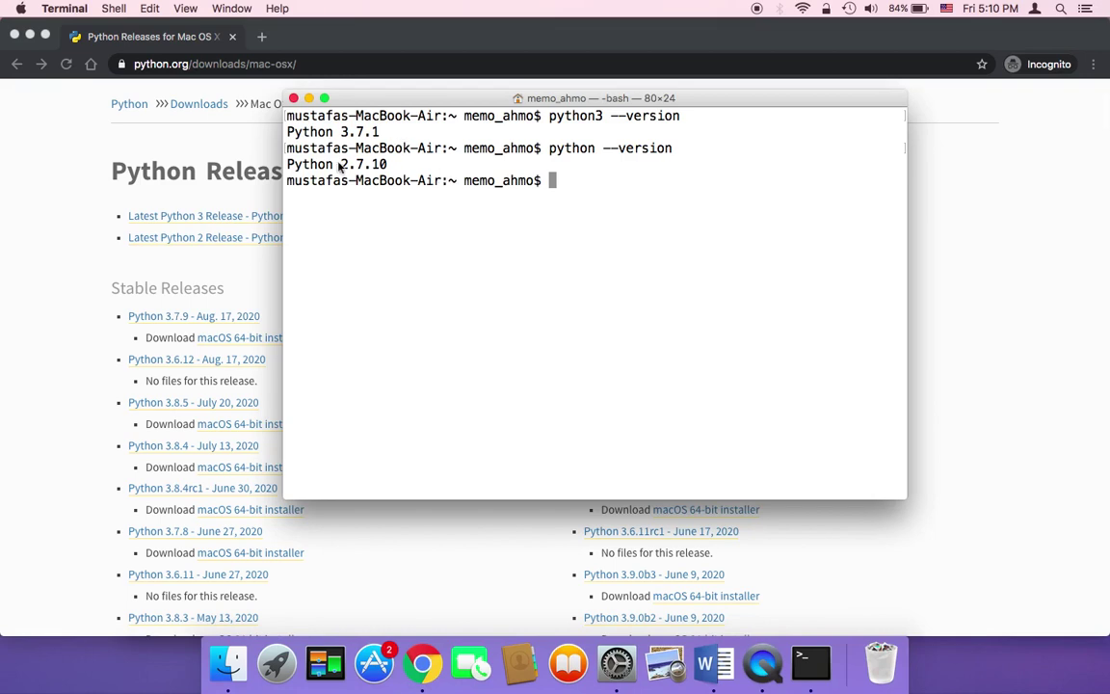
{"action": "left_click", "coordinate": [55, 318]}
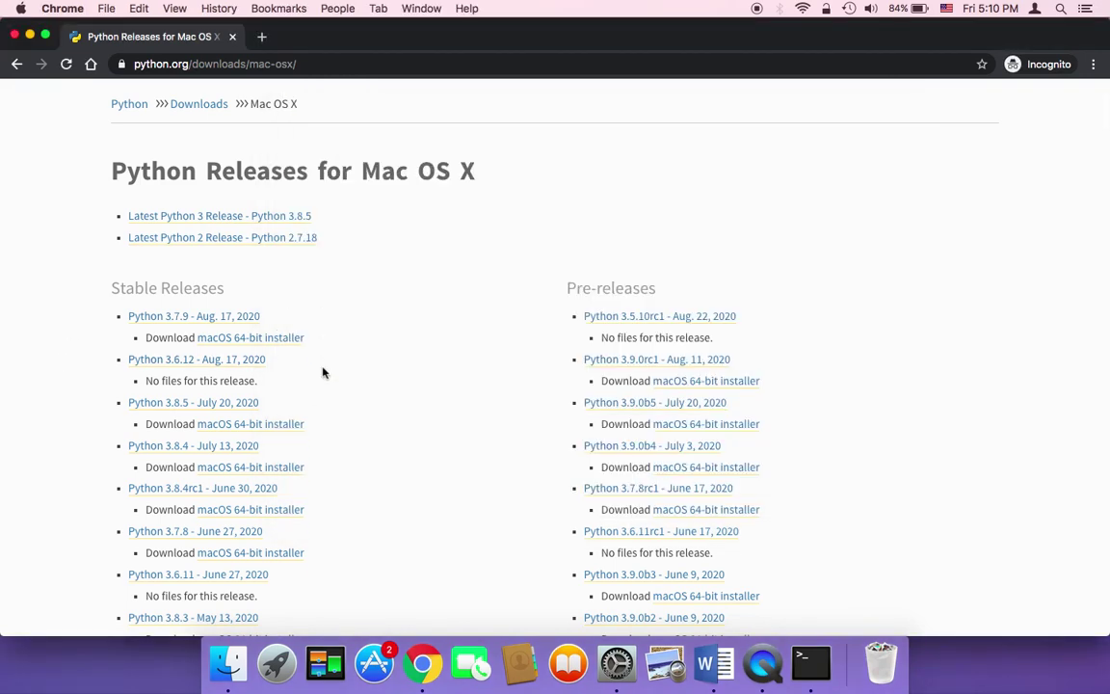
Scroll the Mac OS X releases list, jump to the 3.7.1 entry and open its release page.
{"action": "scroll", "coordinate": [323, 373], "scroll_direction": "down", "scroll_amount": 2}
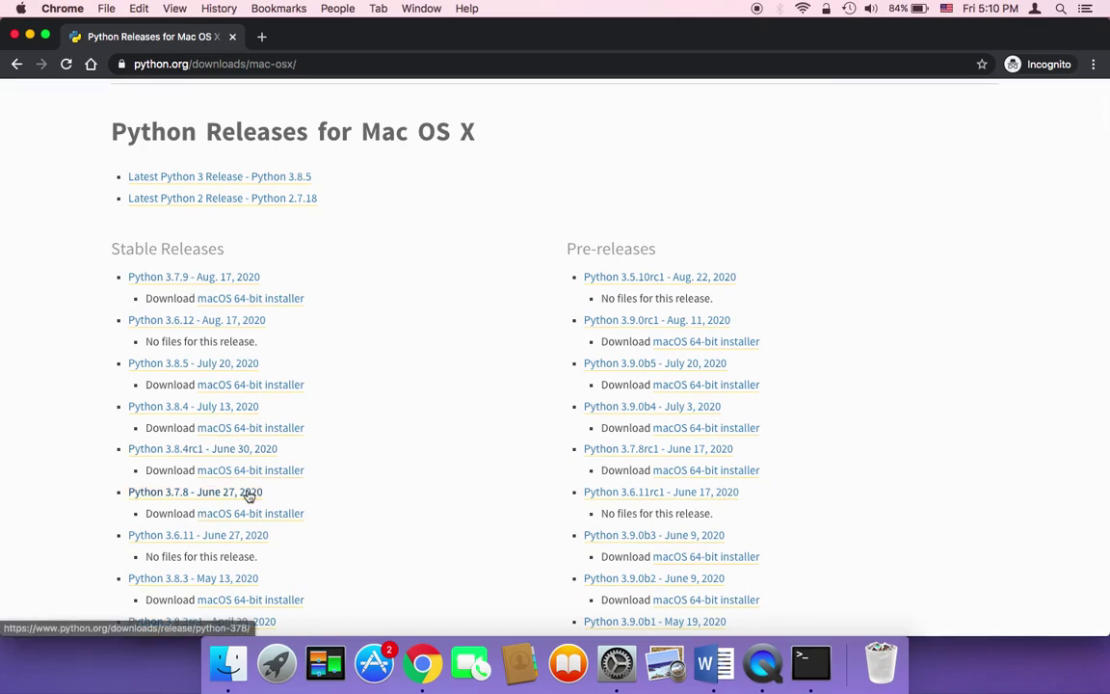
{"action": "scroll", "coordinate": [309, 378], "scroll_direction": "up", "scroll_amount": 5}
{"action": "scroll", "coordinate": [309, 379], "scroll_direction": "down", "scroll_amount": 15}
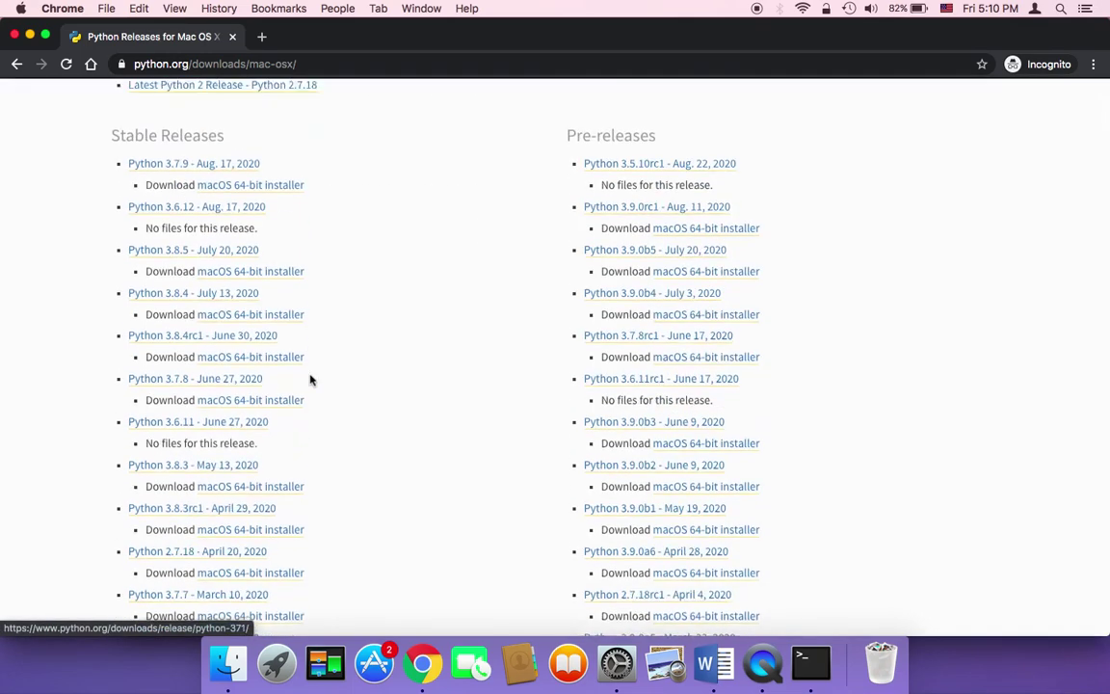
{"action": "scroll", "coordinate": [310, 380], "scroll_direction": "down", "scroll_amount": 2}
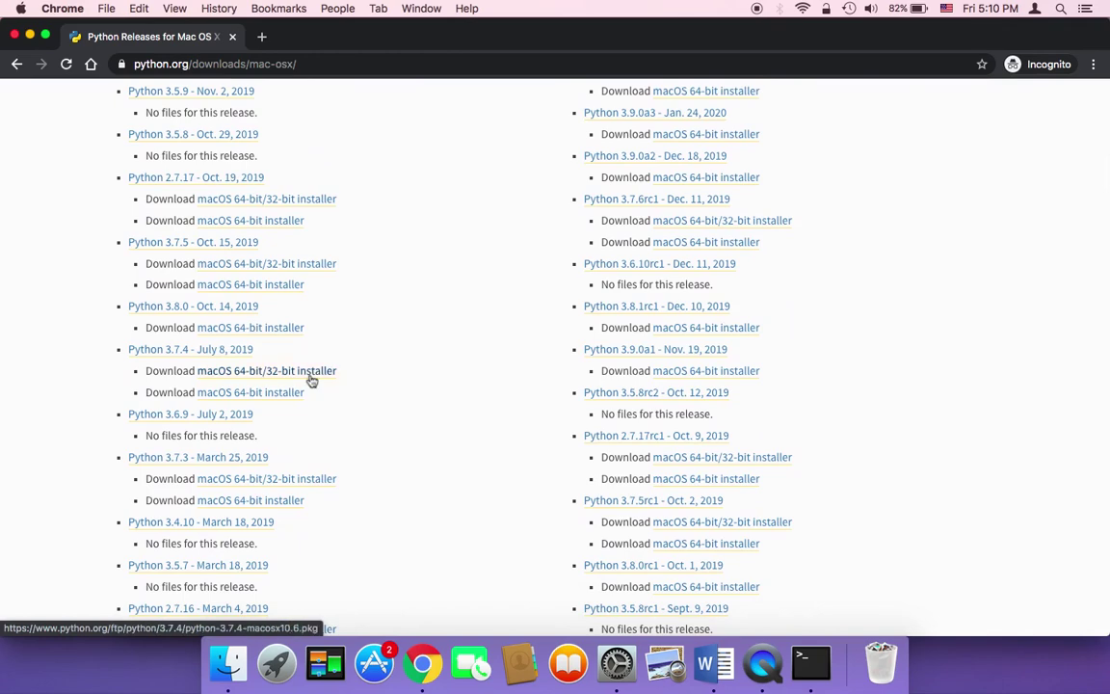
{"action": "scroll", "coordinate": [310, 380], "scroll_direction": "up", "scroll_amount": 2}
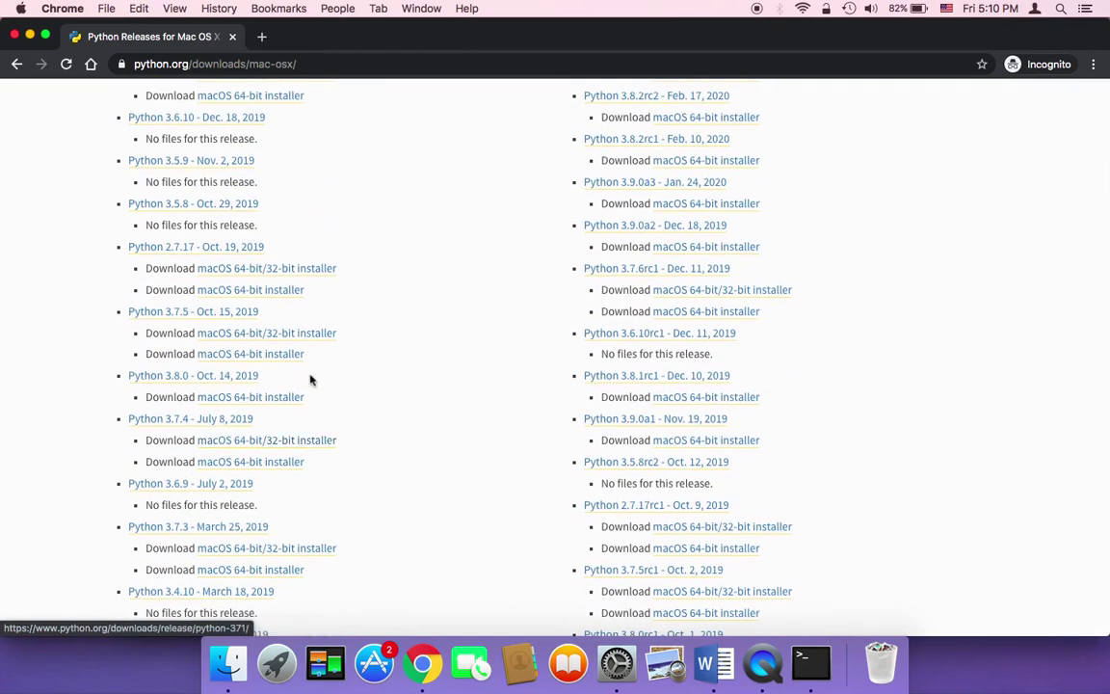
{"action": "scroll", "coordinate": [310, 380], "scroll_direction": "down", "scroll_amount": 2}
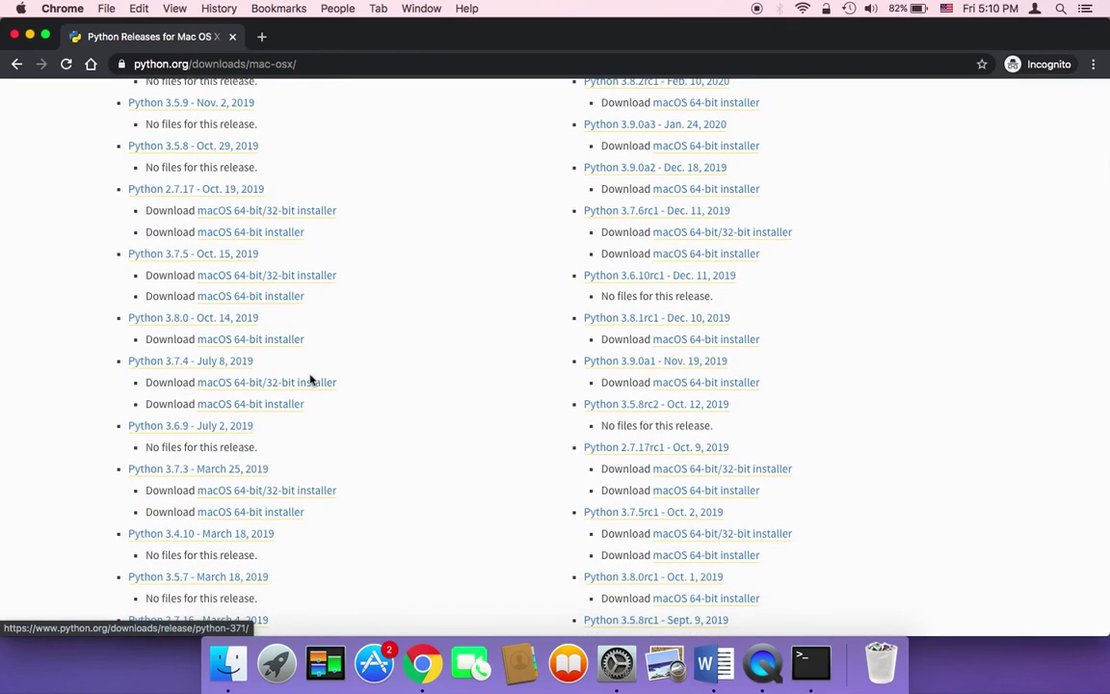
{"action": "scroll", "coordinate": [273, 412], "scroll_direction": "down", "scroll_amount": 1}
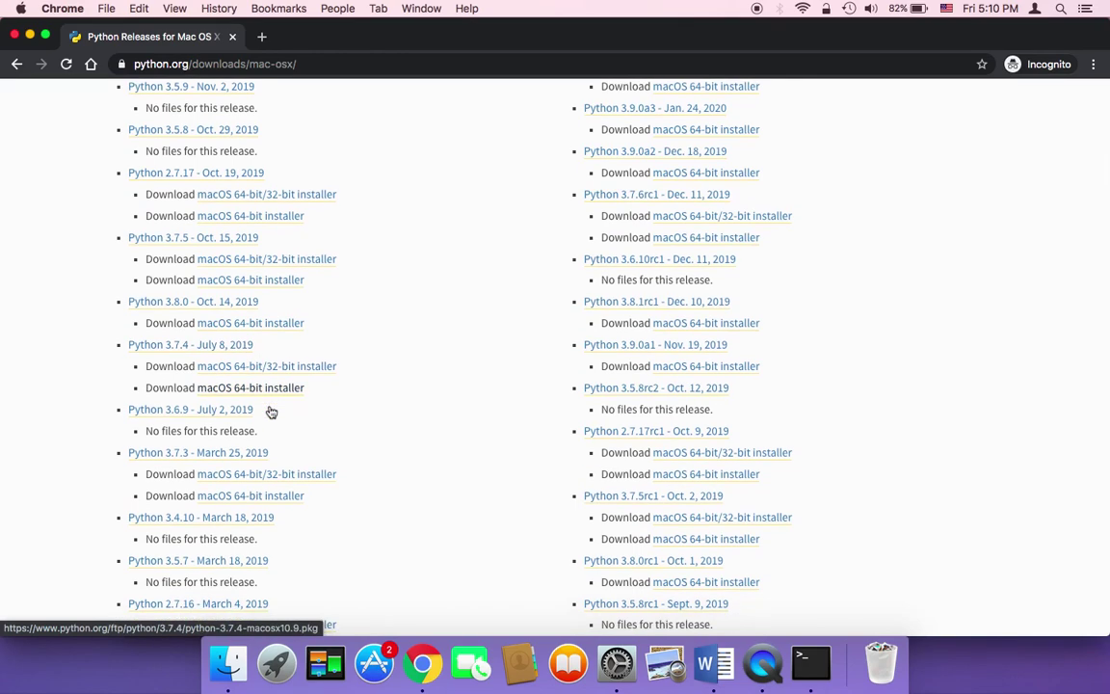
{"action": "key", "text": "super+g"}
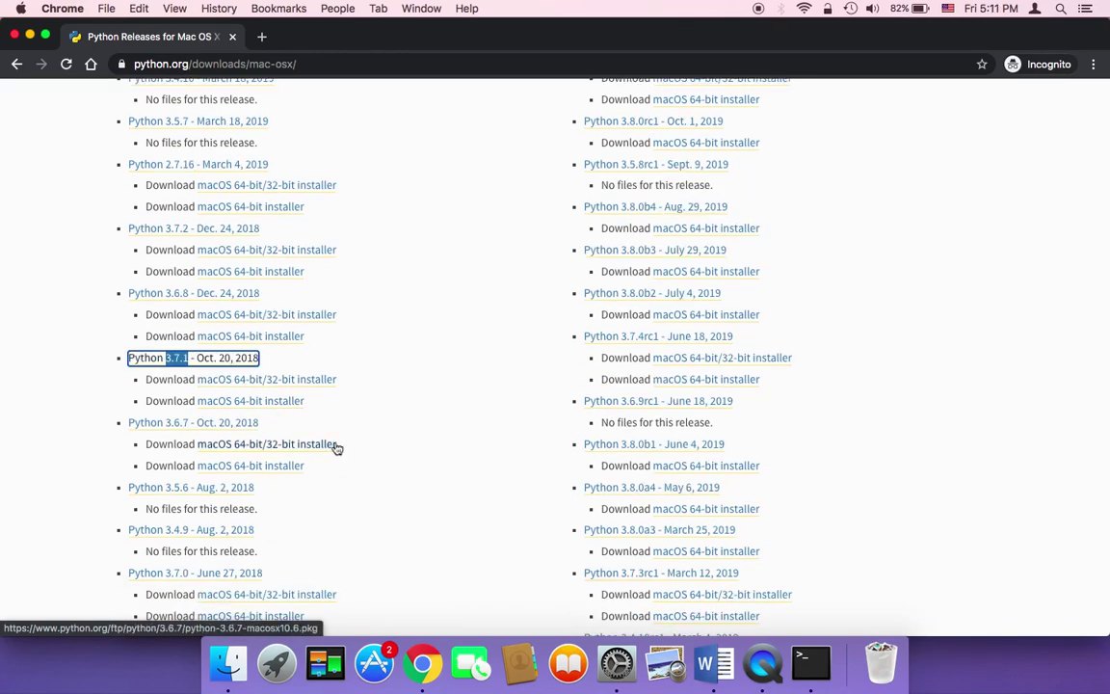
{"action": "left_click", "coordinate": [190, 358]}
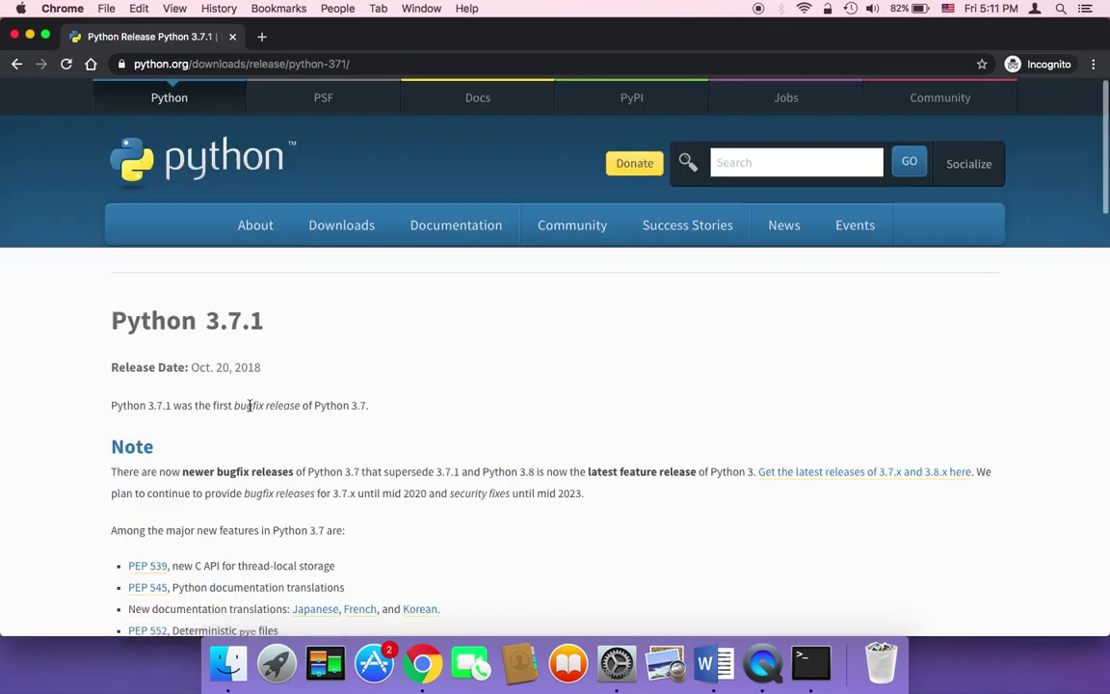
Download the macOS 64-bit installer from the Python 3.7.1 Files table and show its options.
{"action": "scroll", "coordinate": [250, 407], "scroll_direction": "down", "scroll_amount": 10}
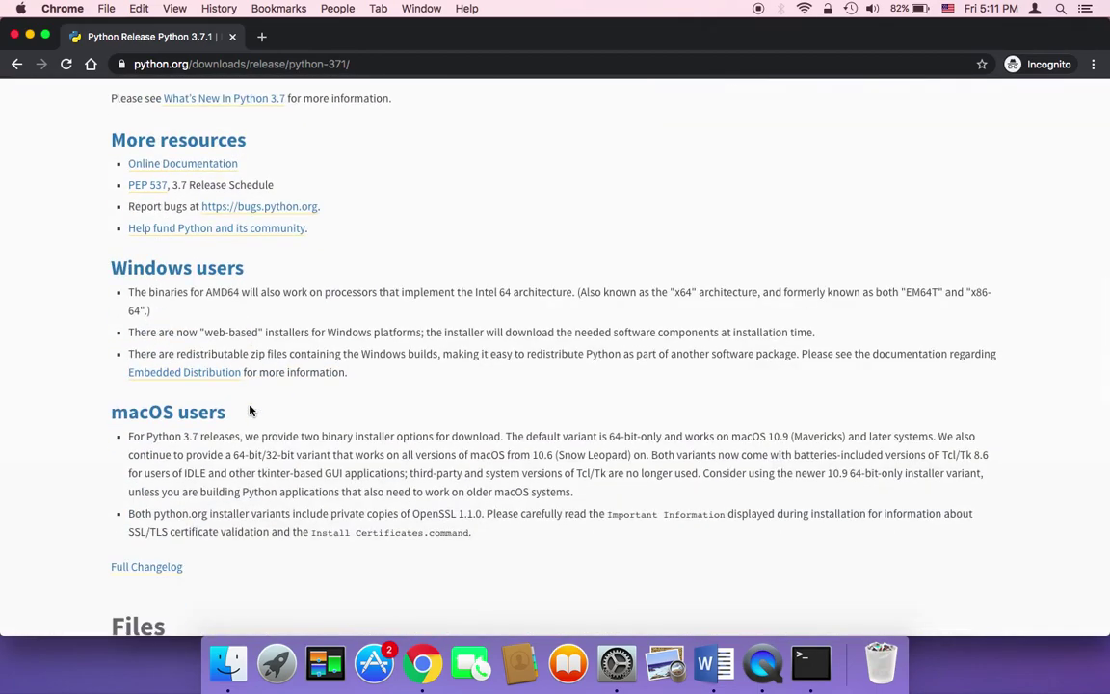
{"action": "scroll", "coordinate": [250, 410], "scroll_direction": "down", "scroll_amount": 5}
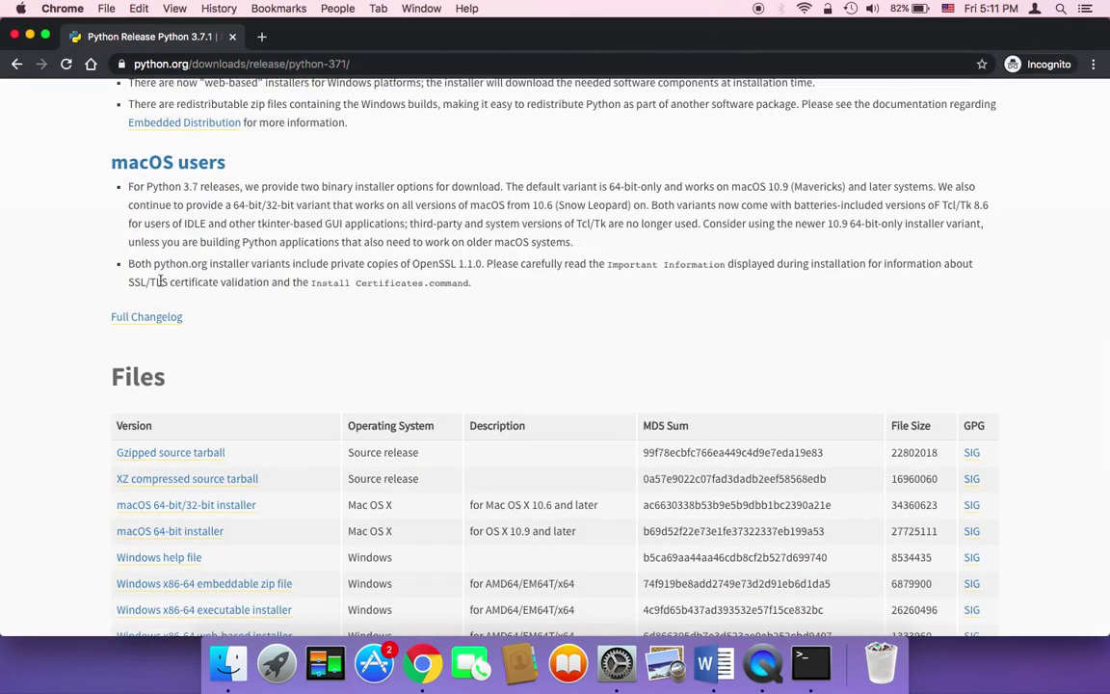
{"action": "scroll", "coordinate": [278, 301], "scroll_direction": "down", "scroll_amount": 4}
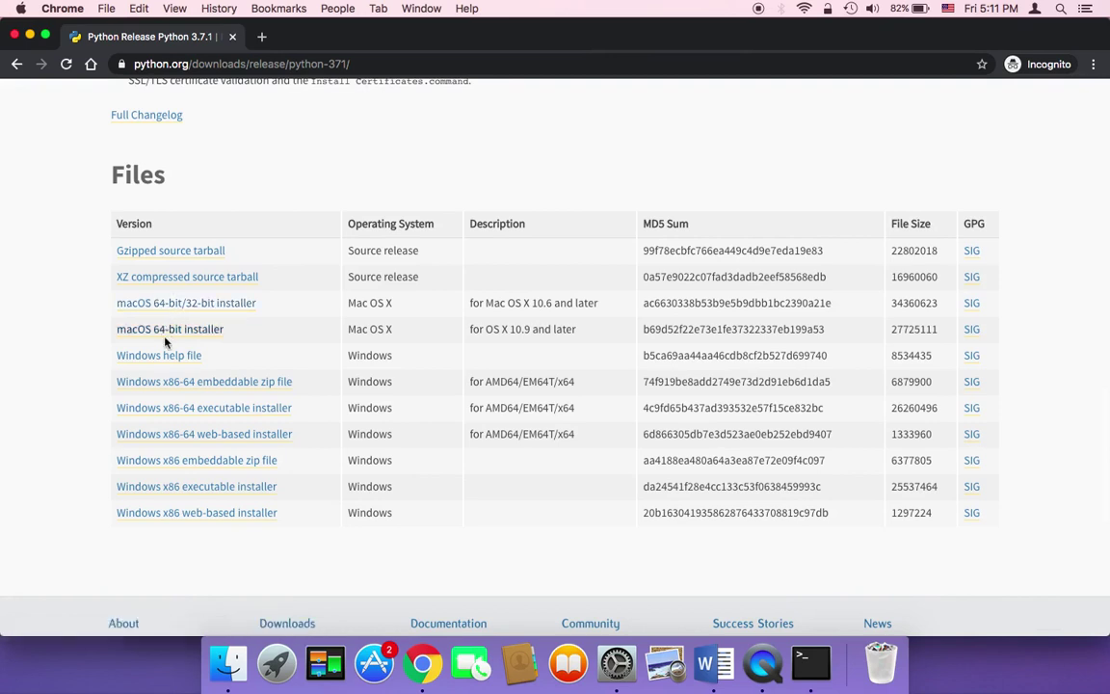
{"action": "left_click", "coordinate": [206, 340]}
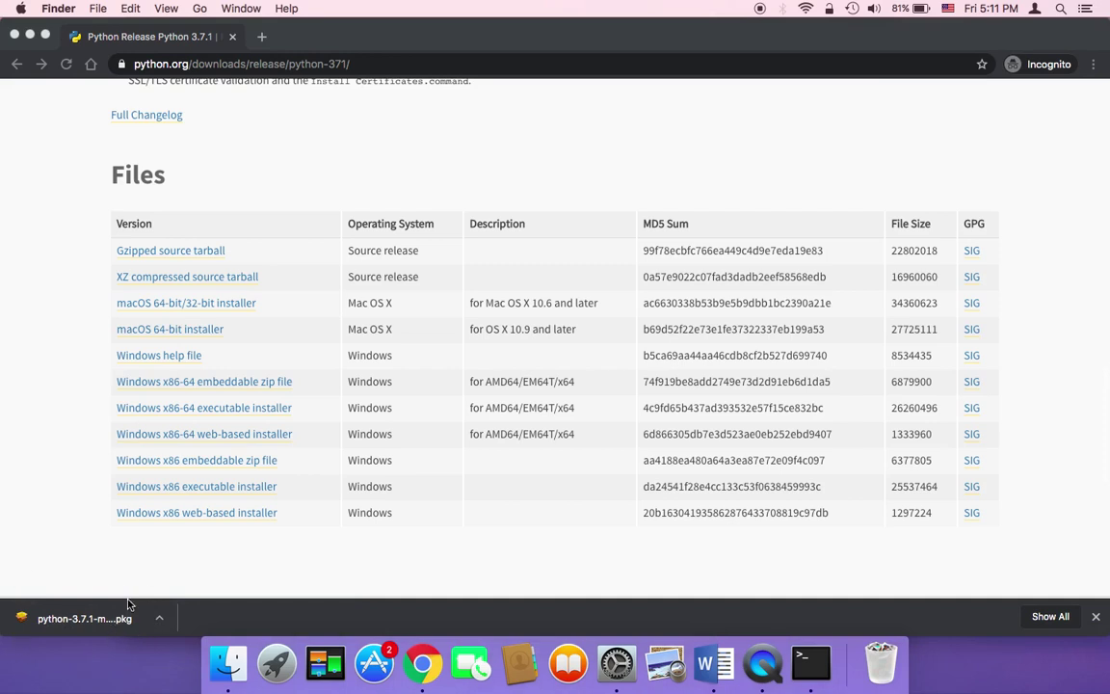
{"action": "left_click", "coordinate": [162, 621]}
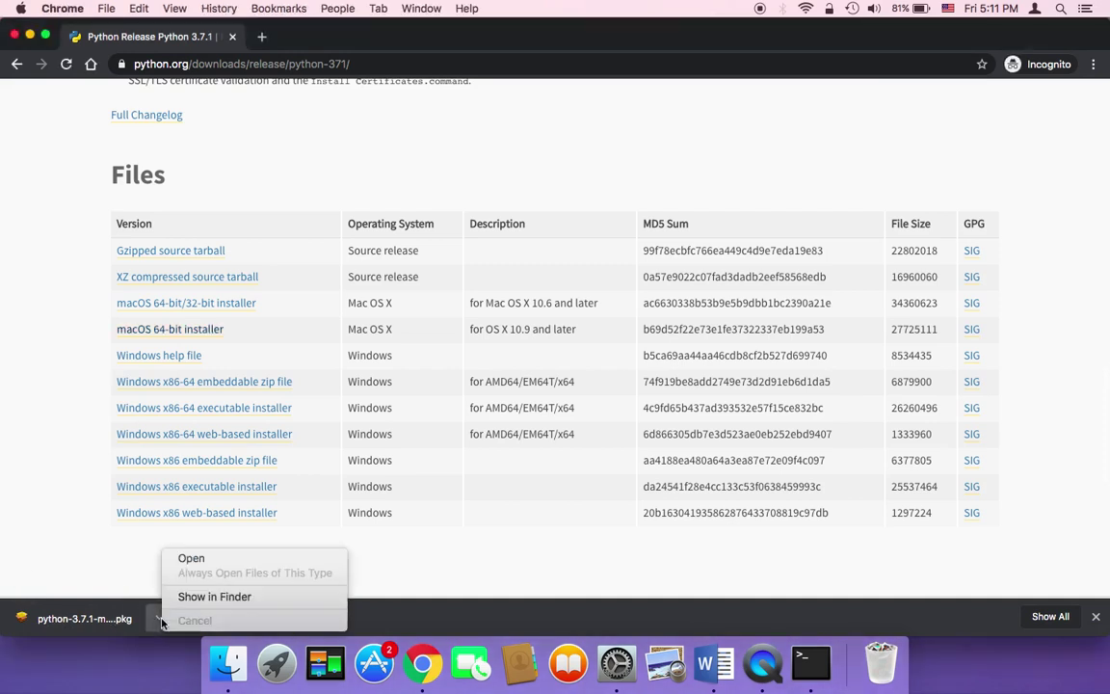
Open the downloaded Python installer and continue past Important Information to the license.
{"action": "left_click", "coordinate": [210, 565]}
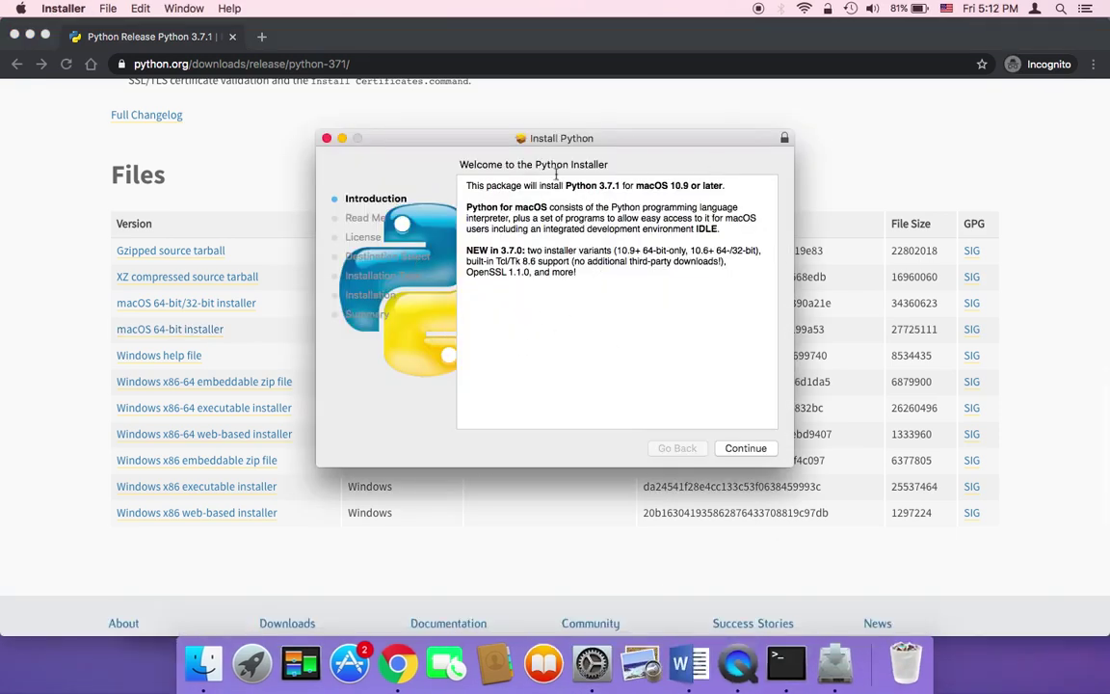
{"action": "left_click", "coordinate": [741, 454]}
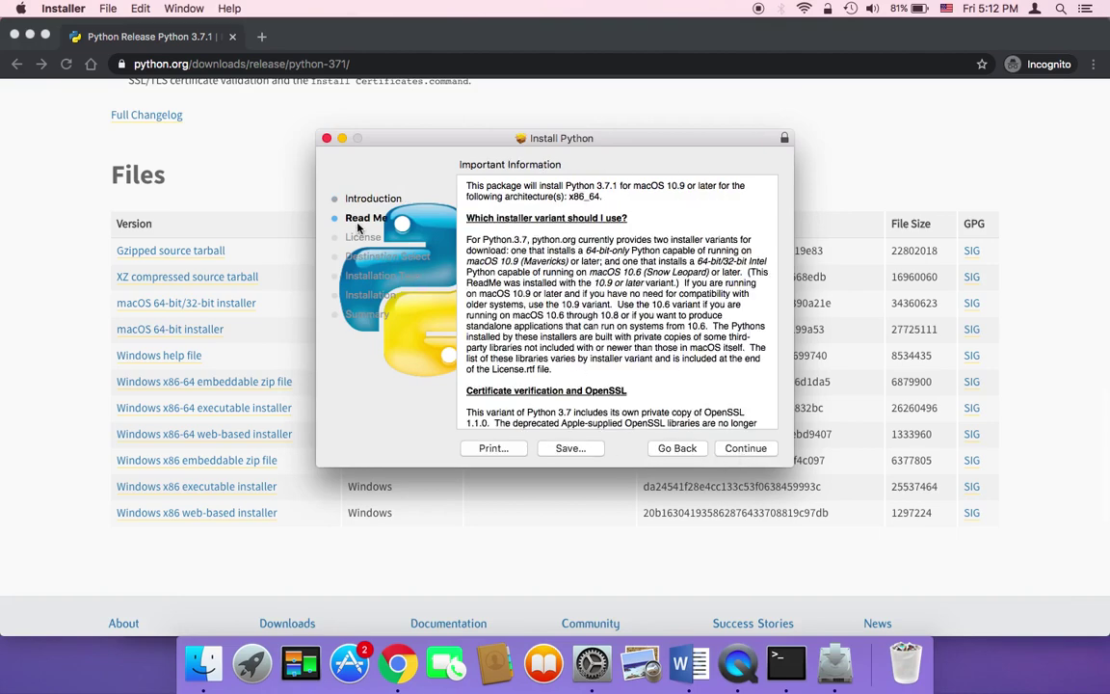
{"action": "scroll", "coordinate": [645, 276], "scroll_direction": "down", "scroll_amount": 10}
{"action": "scroll", "coordinate": [675, 366], "scroll_direction": "up", "scroll_amount": 10}
{"action": "left_click", "coordinate": [744, 448]}
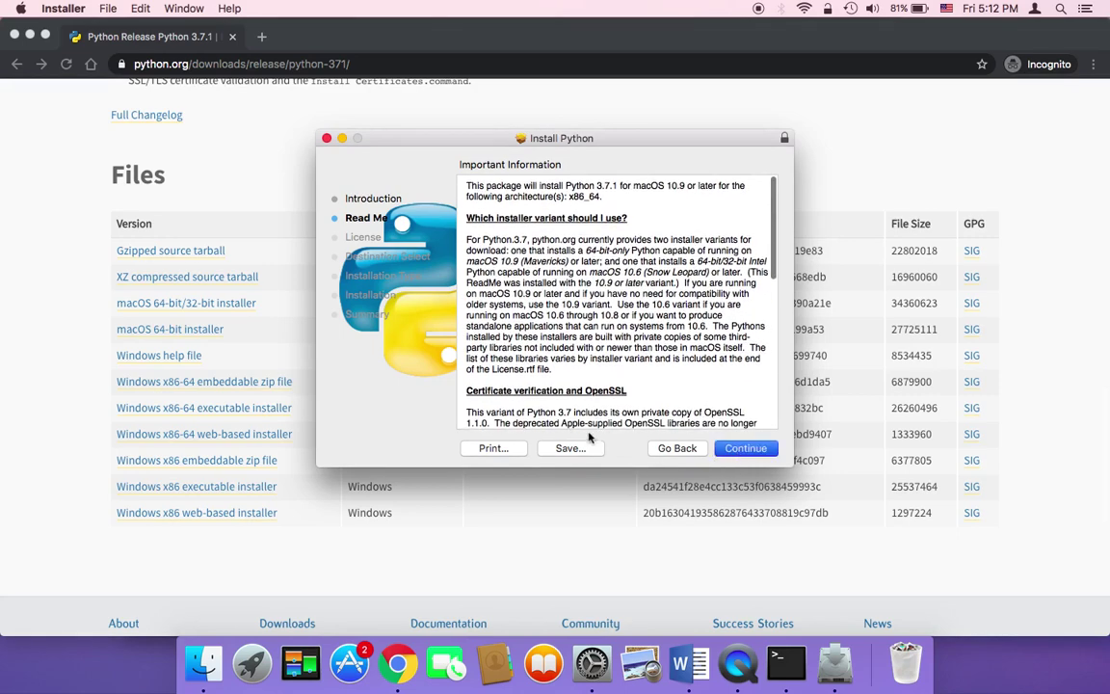
Agree to the Python license and start the standard install on Macintosh HD.
{"action": "scroll", "coordinate": [674, 308], "scroll_direction": "down", "scroll_amount": 20}
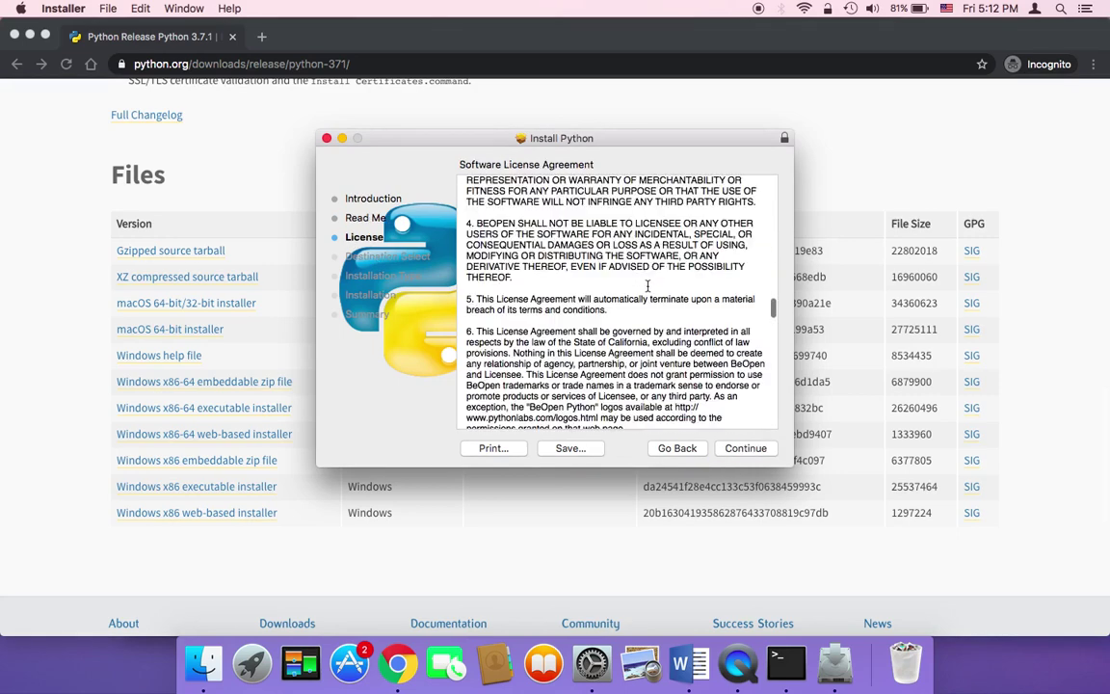
{"action": "left_click", "coordinate": [745, 448]}
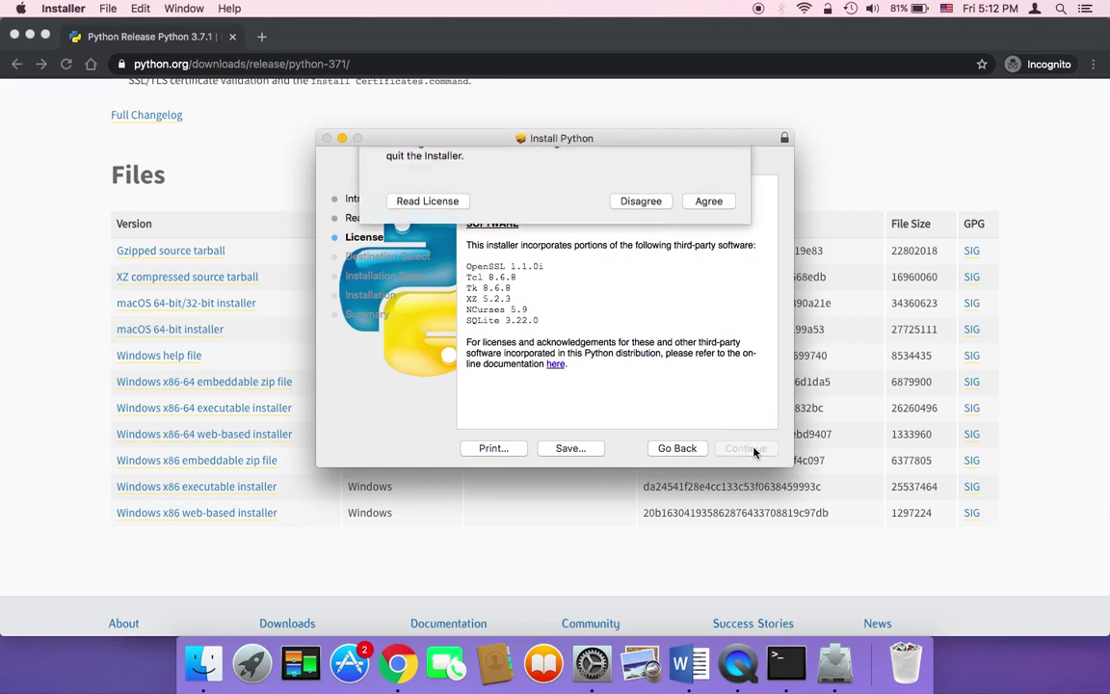
{"action": "left_click", "coordinate": [728, 267]}
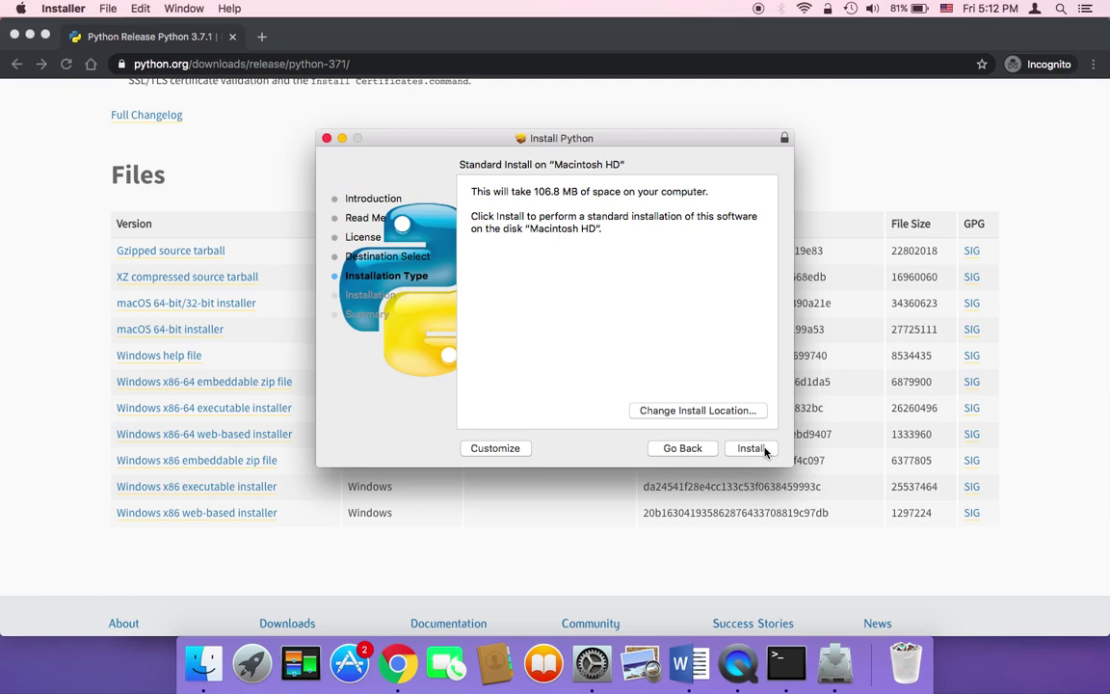
{"action": "left_click", "coordinate": [752, 448]}
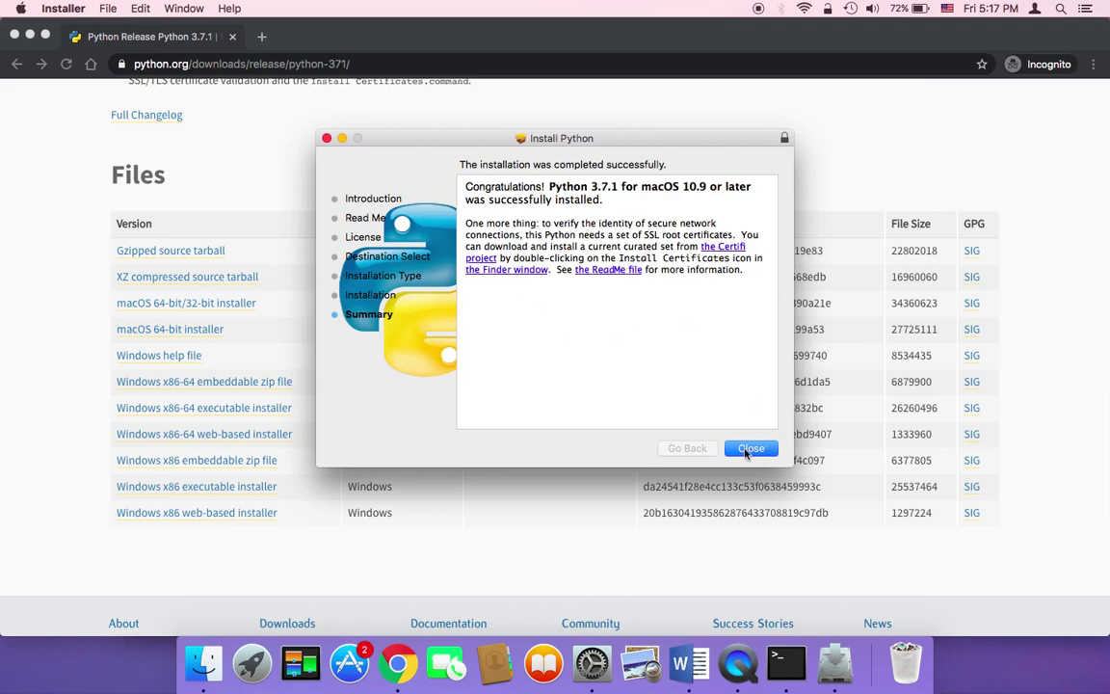
Close the Installer after the Python 3.7.1 installation completes successfully.
{"action": "left_click", "coordinate": [750, 449]}
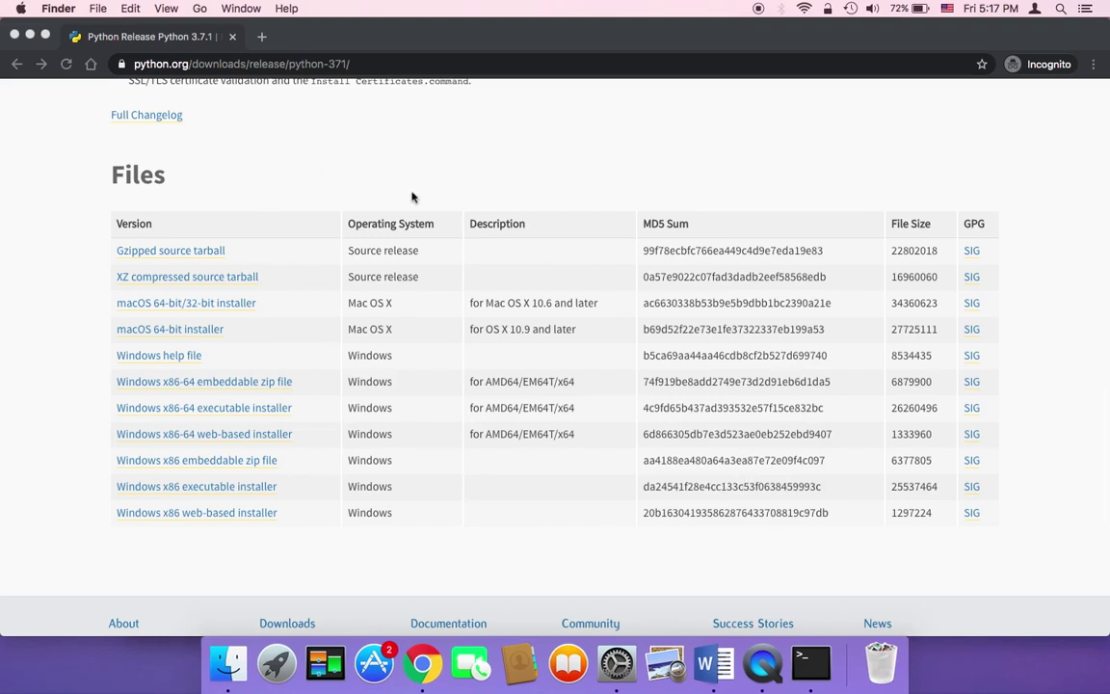
{"action": "left_click", "coordinate": [224, 7]}
{"action": "mouse_move", "coordinate": [199, 8]}
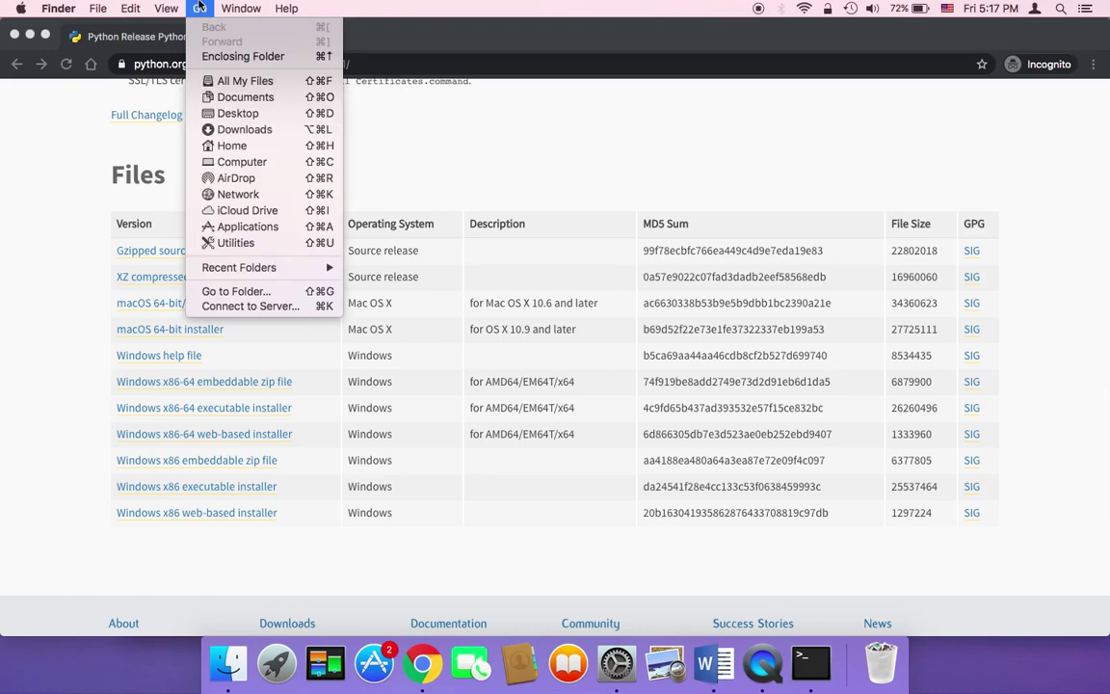
{"action": "left_click", "coordinate": [266, 227]}
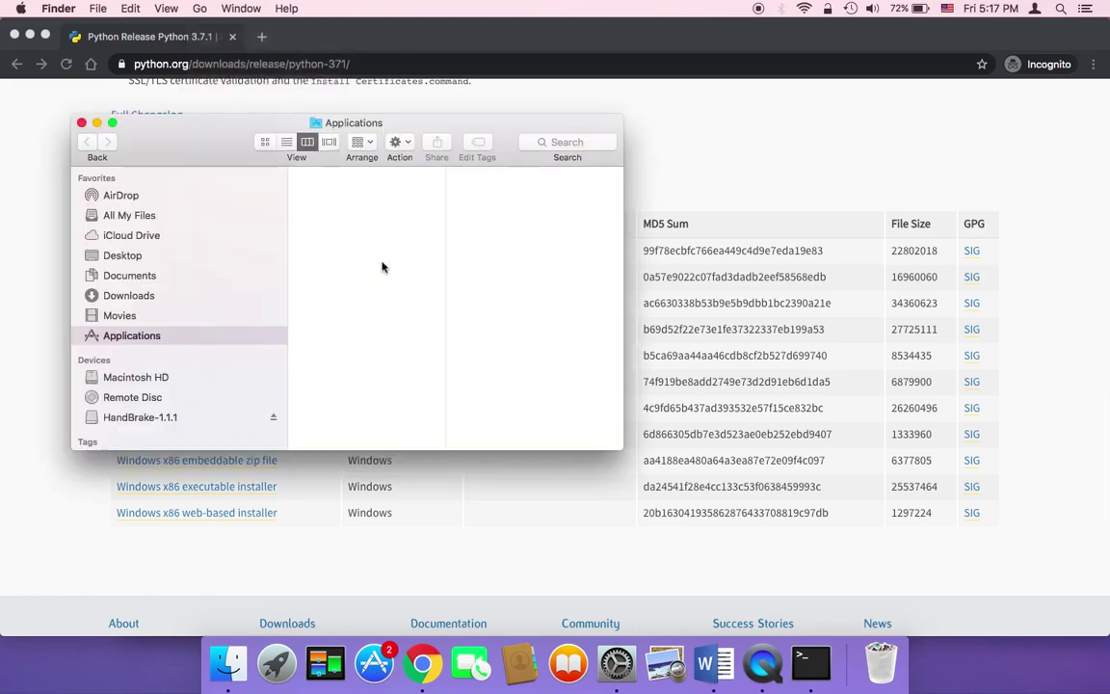
{"action": "scroll", "coordinate": [372, 368], "scroll_direction": "down", "scroll_amount": 2}
{"action": "scroll", "coordinate": [371, 367], "scroll_direction": "down", "scroll_amount": 10}
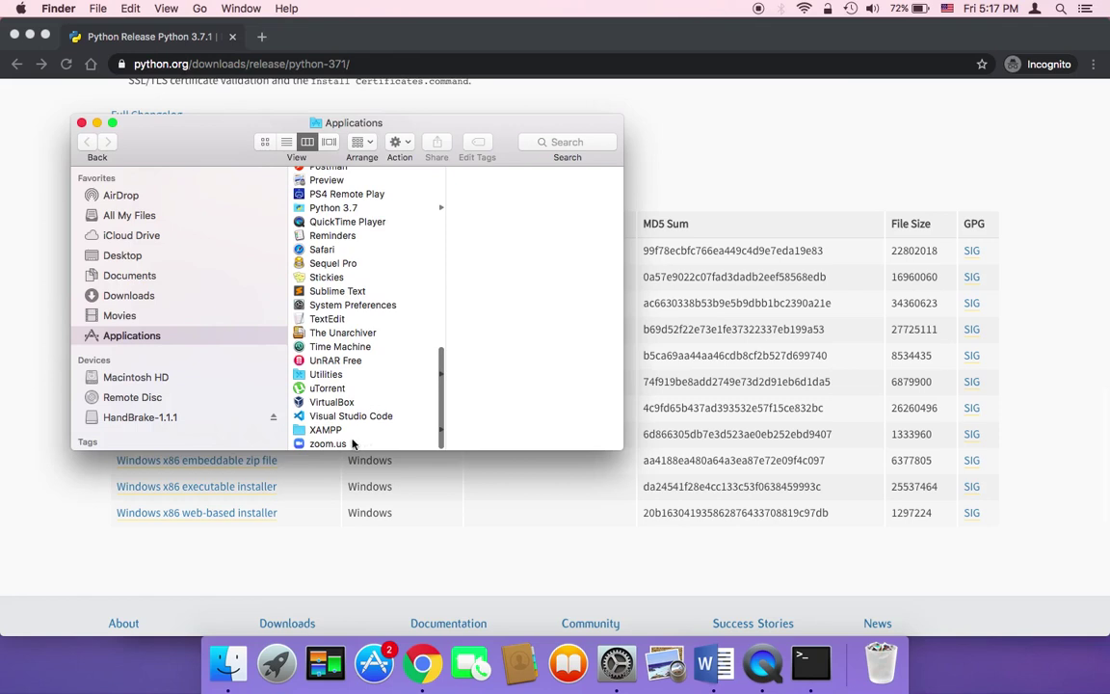
{"action": "scroll", "coordinate": [357, 295], "scroll_direction": "up", "scroll_amount": 2}
{"action": "scroll", "coordinate": [357, 295], "scroll_direction": "up", "scroll_amount": 2}
{"action": "left_click", "coordinate": [346, 289]}
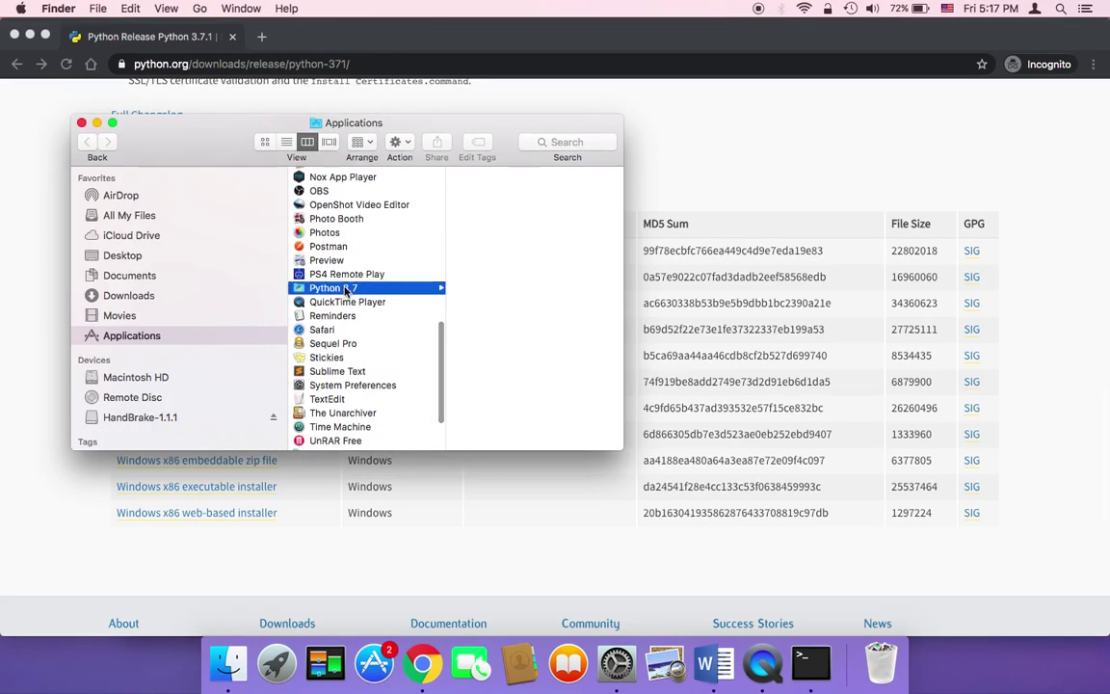
{"action": "left_click", "coordinate": [81, 124]}
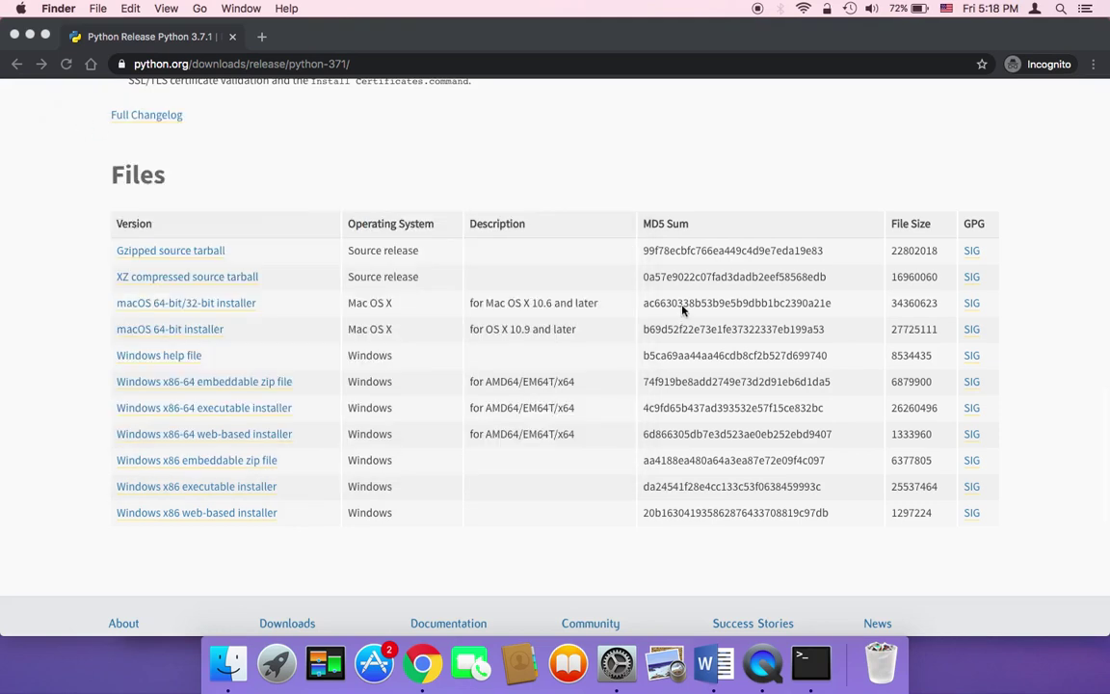
Quit Terminal from the Dock and relaunch it through Spotlight search 'te'.
{"action": "left_click", "coordinate": [824, 658]}
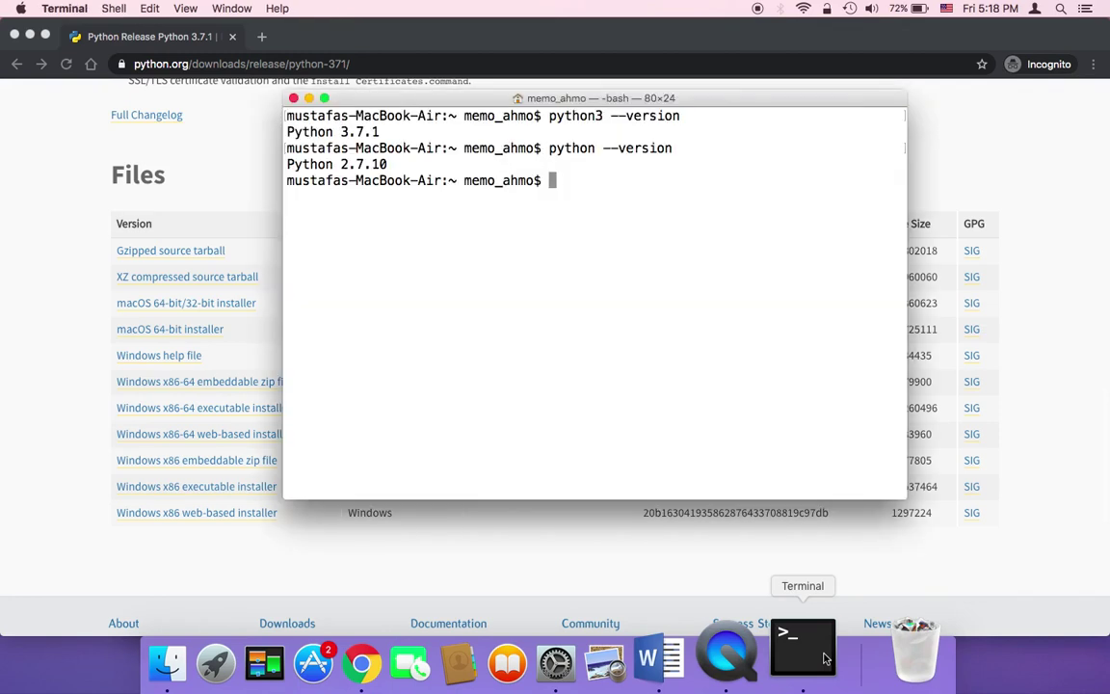
{"action": "right_click", "coordinate": [823, 655]}
{"action": "left_click", "coordinate": [833, 578]}
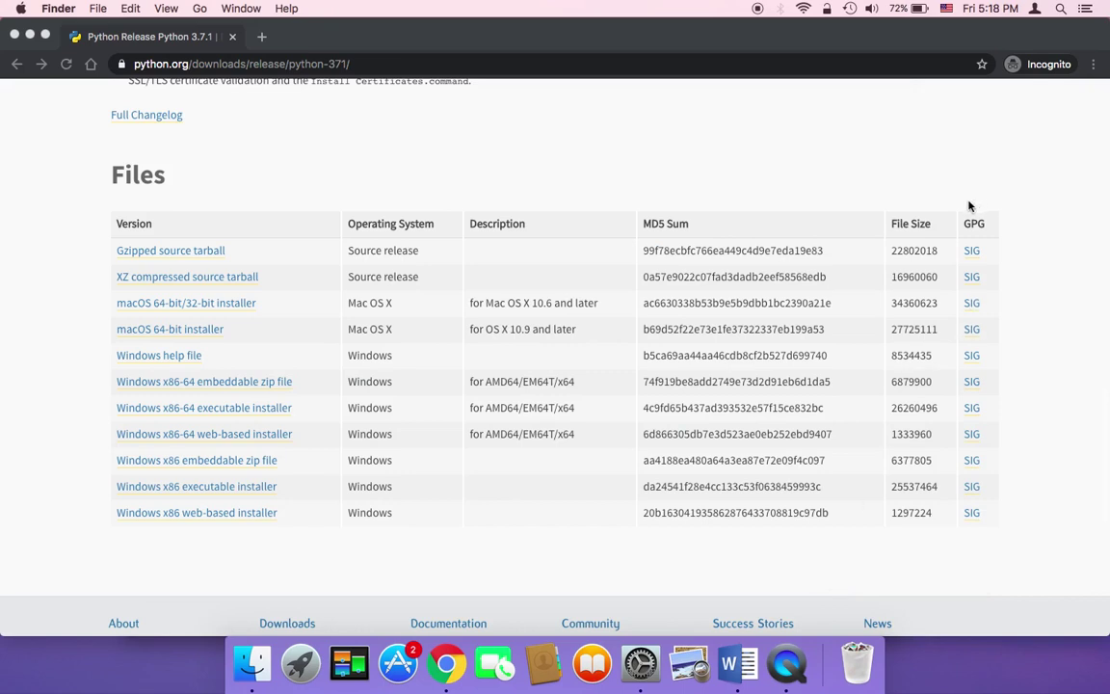
{"action": "left_click", "coordinate": [1061, 9]}
{"action": "type", "text": "te"}
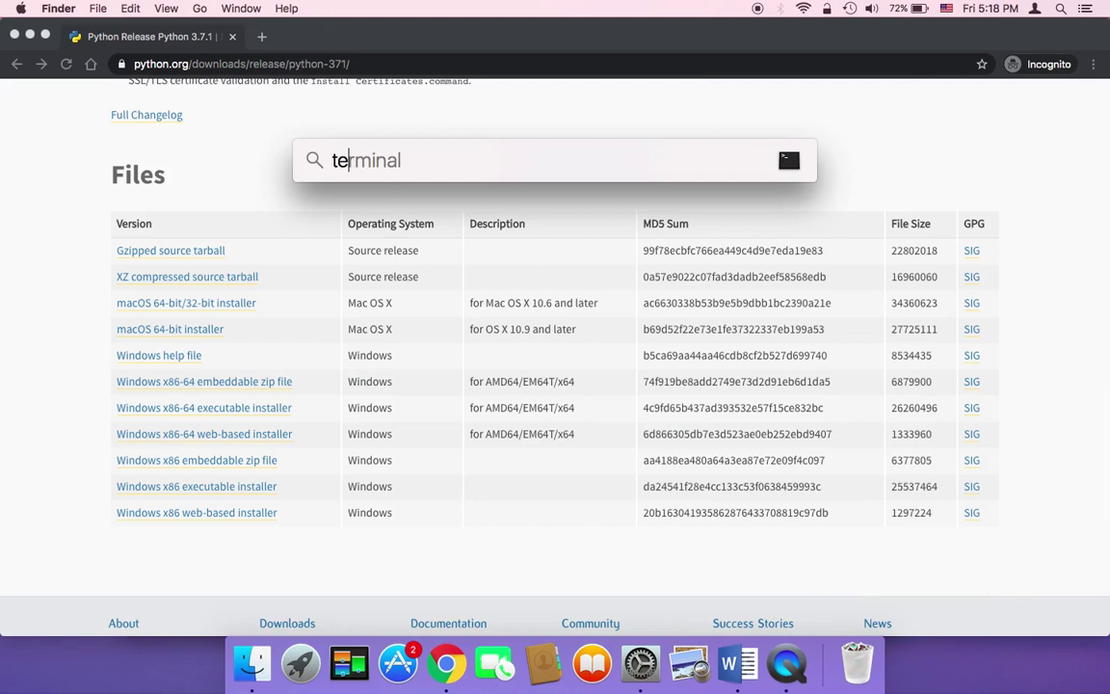
{"action": "key", "text": "Return"}
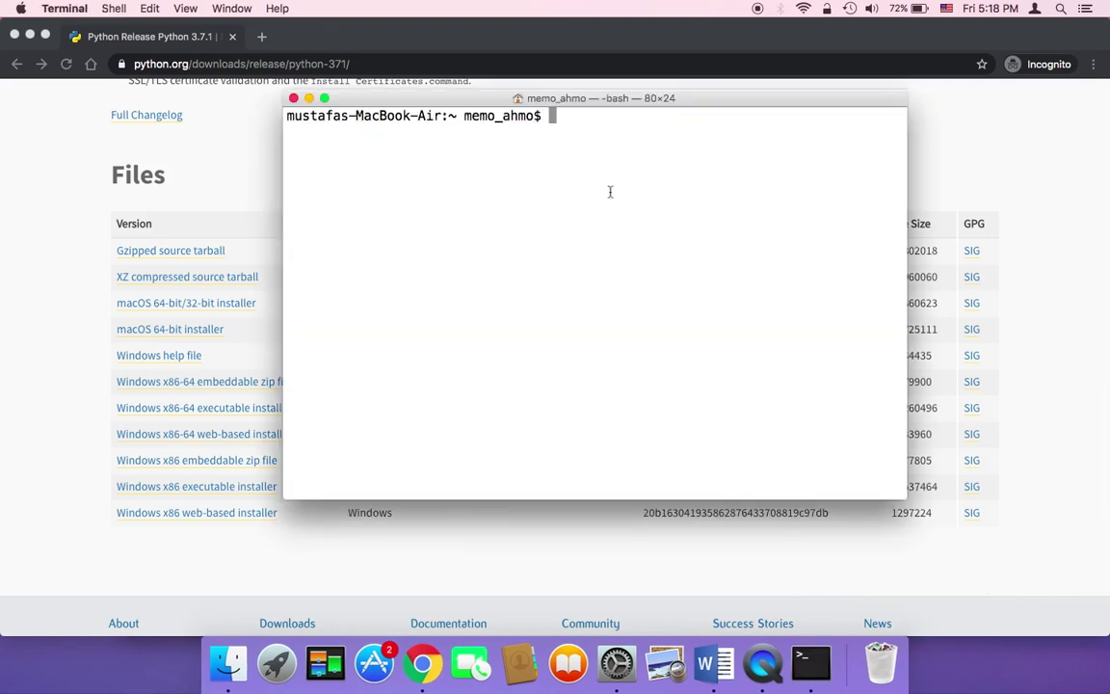
Run python3 --version in the new session and select the Python 3.7.1 output.
{"action": "type", "text": "python3 --version"}
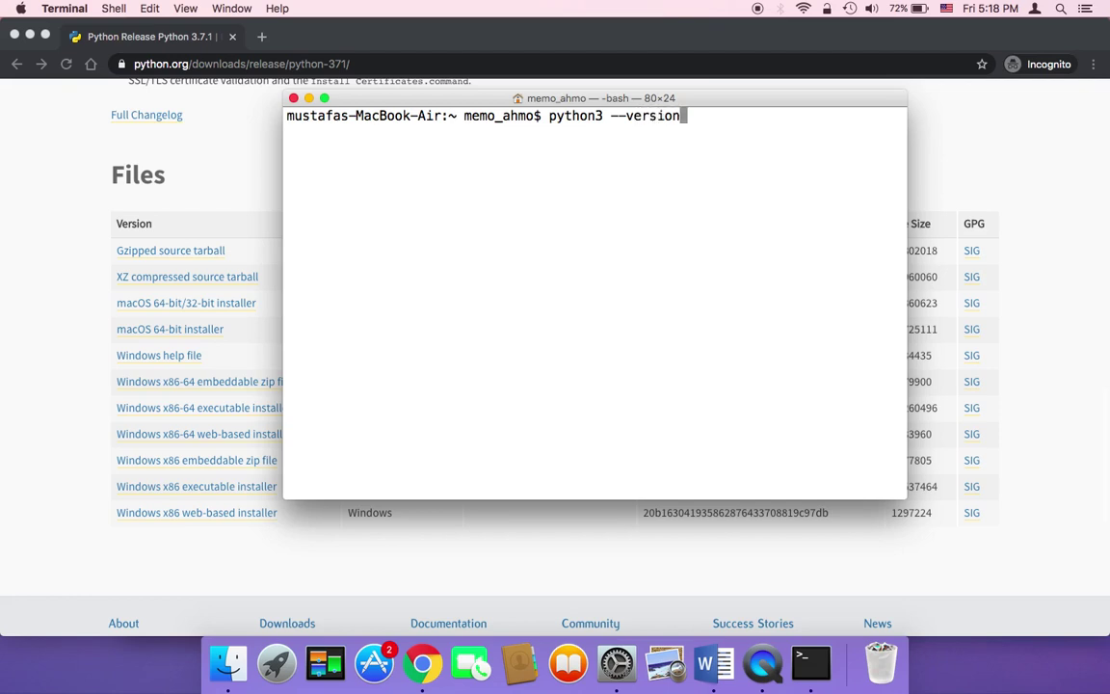
{"action": "key", "text": "Return"}
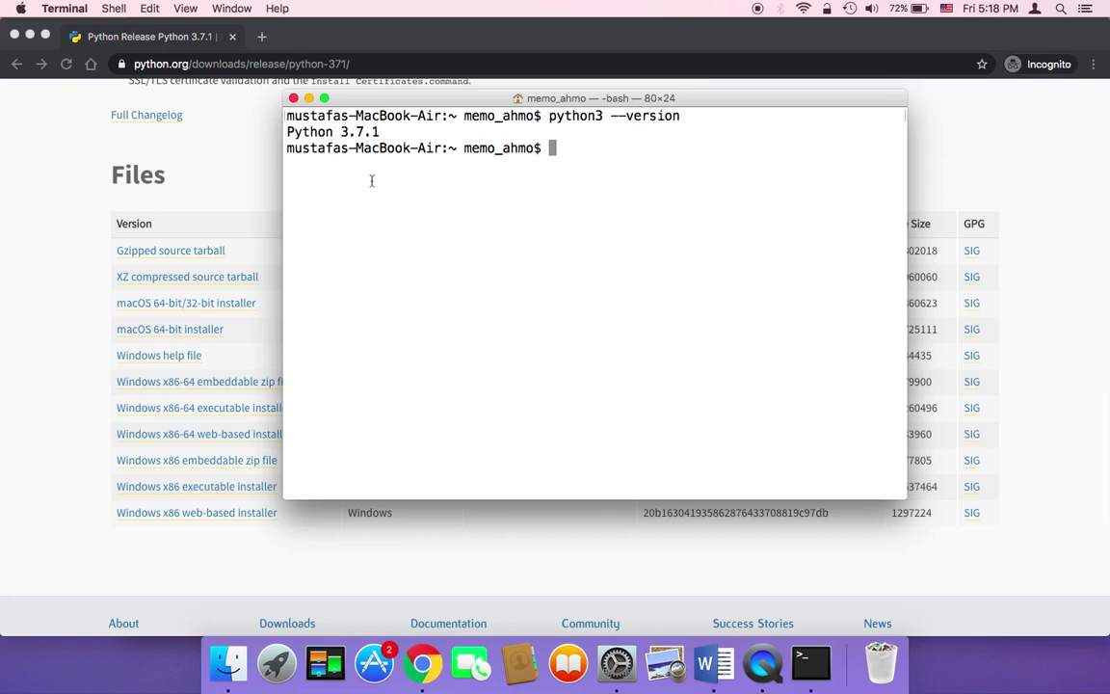
{"action": "left_click_drag", "start_coordinate": [382, 132], "coordinate": [259, 133]}
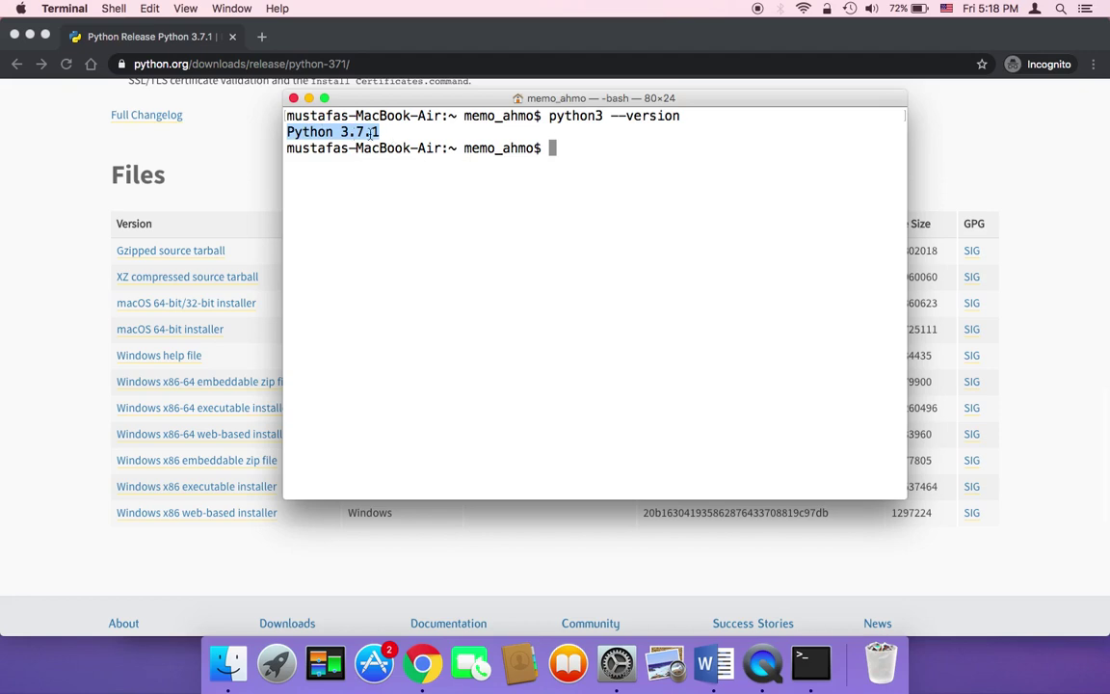
{"action": "left_click", "coordinate": [545, 147]}
Run pip --version and highlight its pip 6.1.1 (Python 2.7) output.
{"action": "type", "text": "pip"}
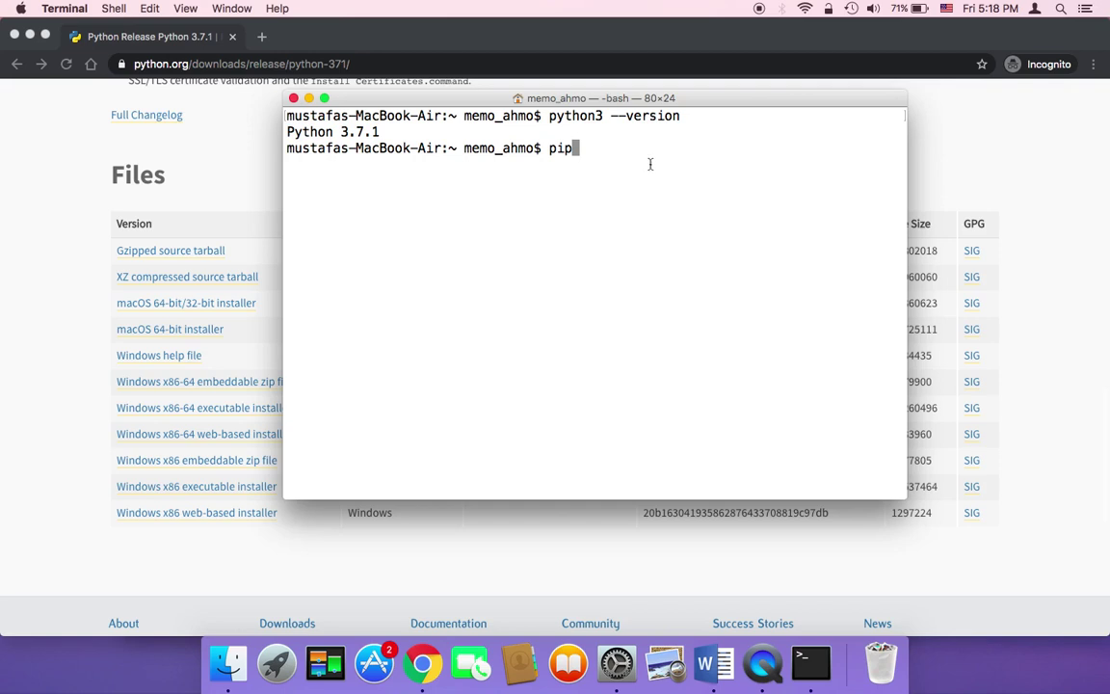
{"action": "type", "text": " --version"}
{"action": "key", "text": "Return"}
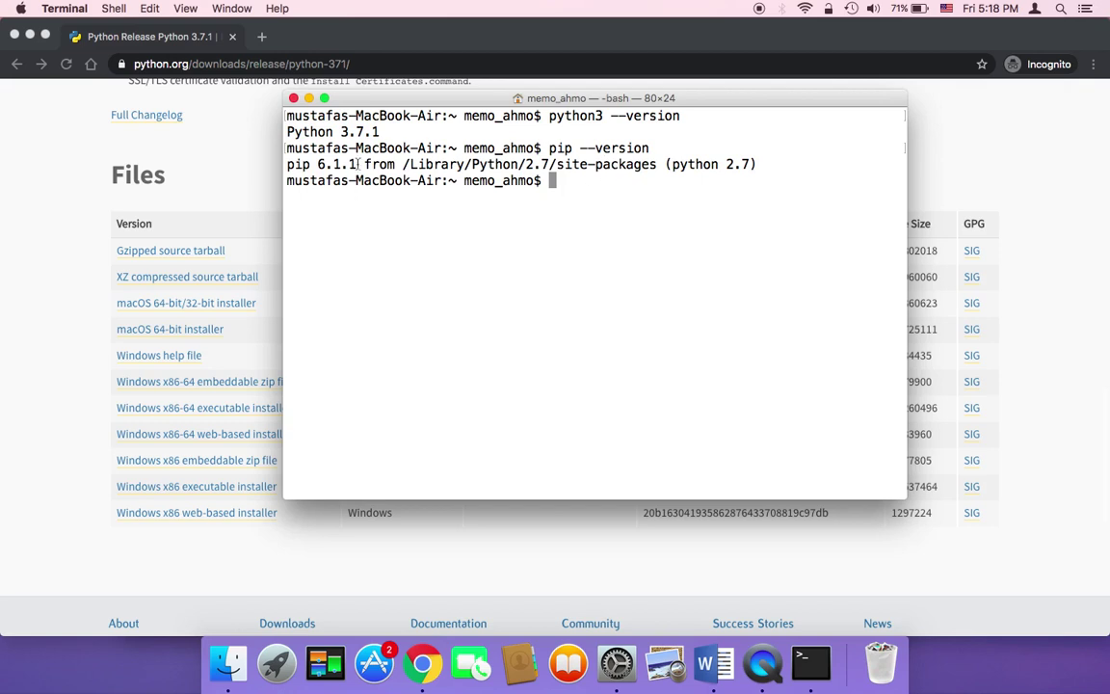
{"action": "left_click_drag", "start_coordinate": [288, 166], "coordinate": [610, 163]}
{"action": "left_click", "coordinate": [552, 184]}
Run pip3 --version and highlight its pip 20.2 (Python 3.7) output.
{"action": "type", "text": "pip3 --version"}
{"action": "key", "text": "Return"}
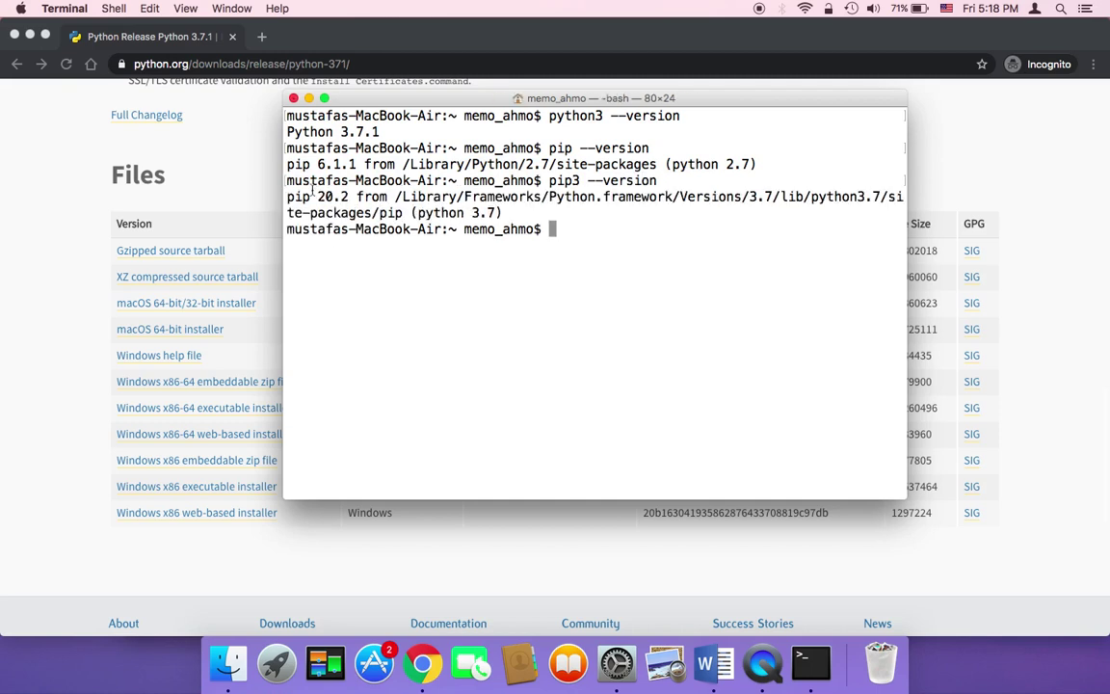
{"action": "left_click_drag", "start_coordinate": [290, 196], "coordinate": [506, 212]}
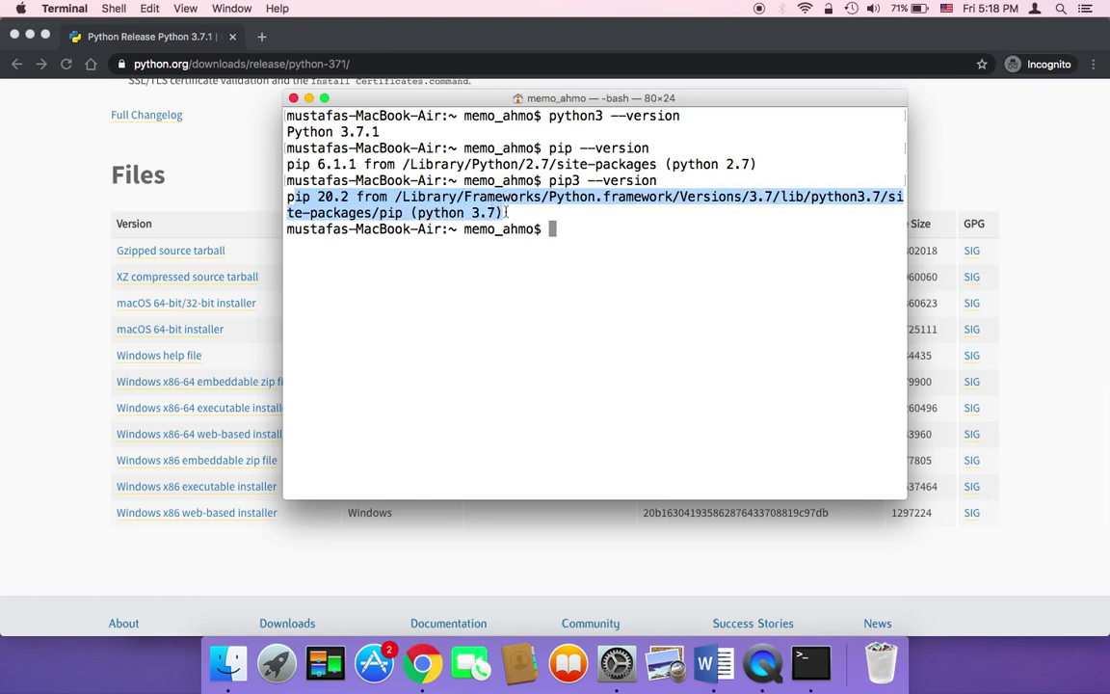
{"action": "left_click", "coordinate": [650, 254]}
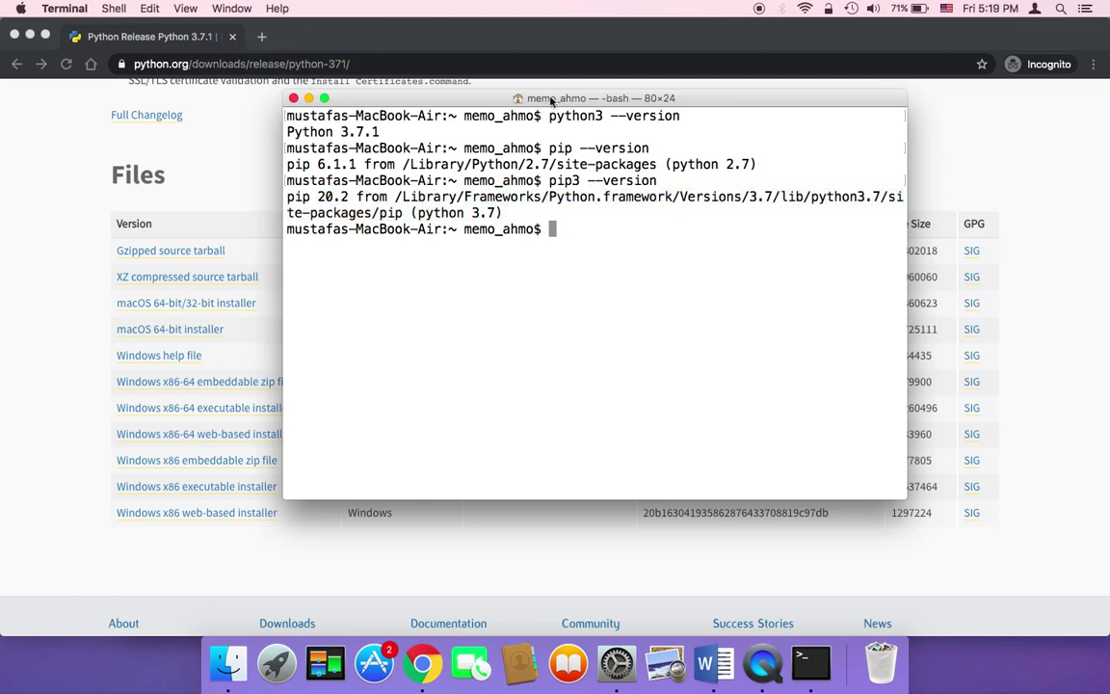